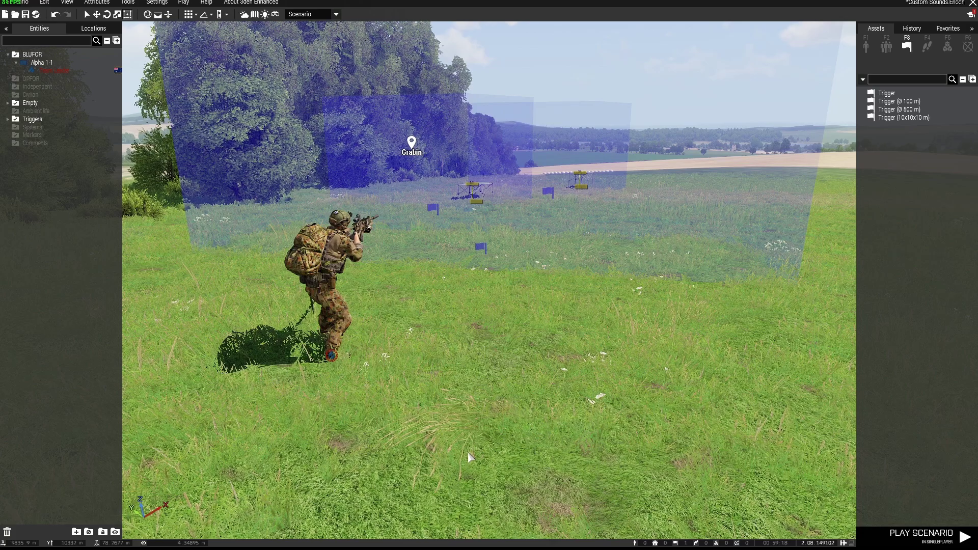
# Step: Inspect the soldier, the trigger areas and the tables in the 3D scene from several angles
pyautogui.moveTo(467, 454)
pyautogui.mouseDown(button='right')
pyautogui.moveTo(470, 442)
pyautogui.moveTo(442, 443)
pyautogui.moveTo(481, 447)
pyautogui.moveTo(461, 445)
pyautogui.moveTo(470, 458)
pyautogui.moveTo(526, 458)
pyautogui.mouseUp(button='right')
pyautogui.press('d')
pyautogui.press('w')
pyautogui.press('a')
pyautogui.press('d')
pyautogui.press('q')
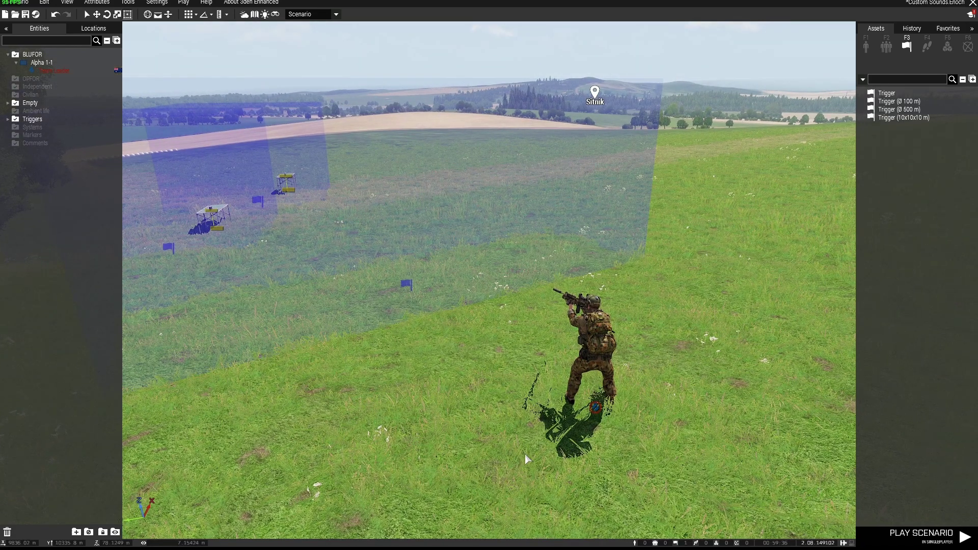
pyautogui.press('w')
pyautogui.moveTo(525, 454)
pyautogui.mouseDown(button='right')
pyautogui.moveTo(429, 451)
pyautogui.moveTo(465, 448)
pyautogui.mouseUp(button='right')
pyautogui.press('w')
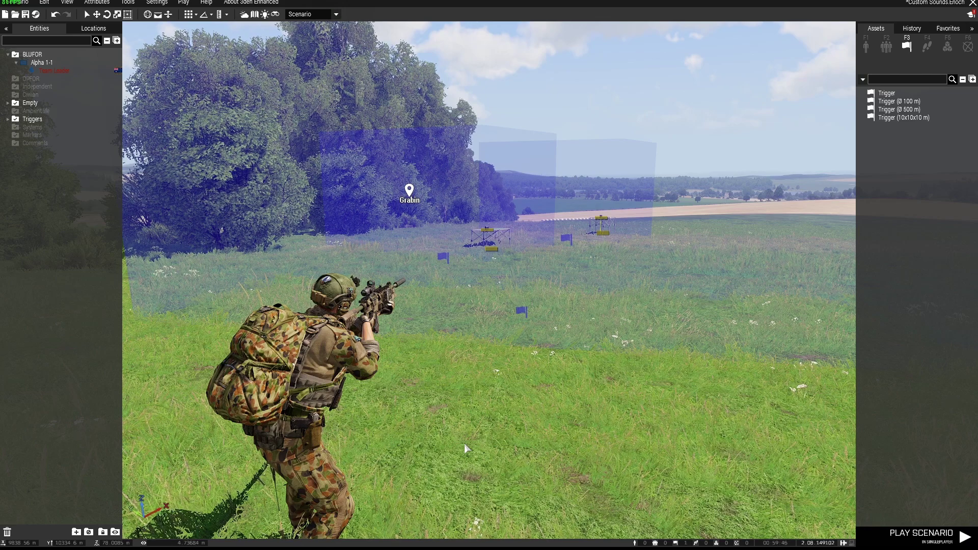
pyautogui.press('s')
pyautogui.press('d')
pyautogui.moveTo(464, 447); pyautogui.dragTo(514, 378, button='right')
pyautogui.click(379, 338)
pyautogui.press('s')
pyautogui.press('q')
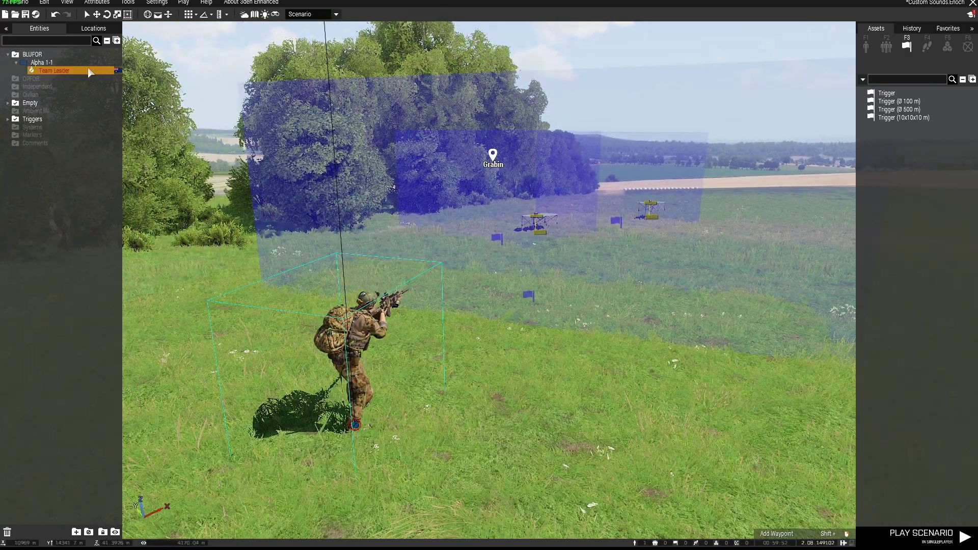
pyautogui.click(23, 5)
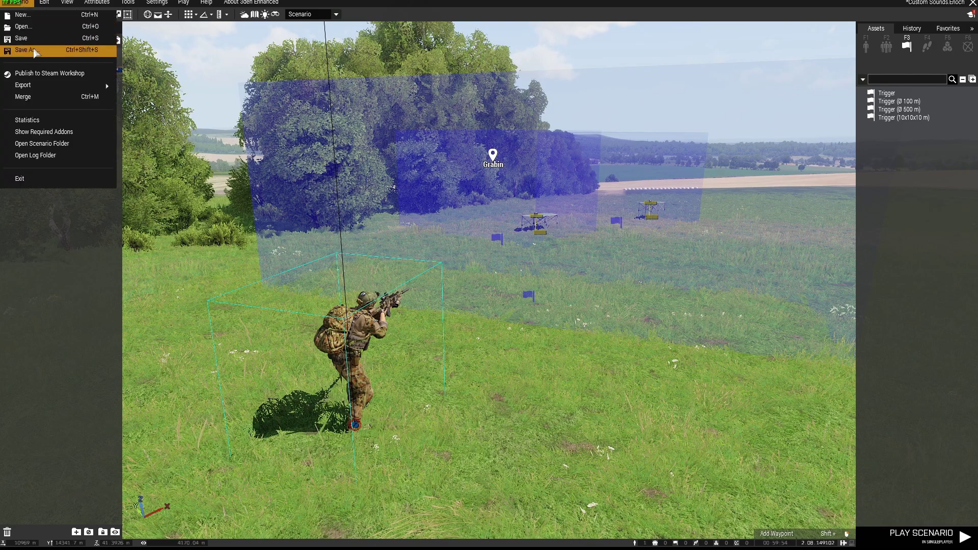
pyautogui.click(26, 50)
pyautogui.click(395, 256)
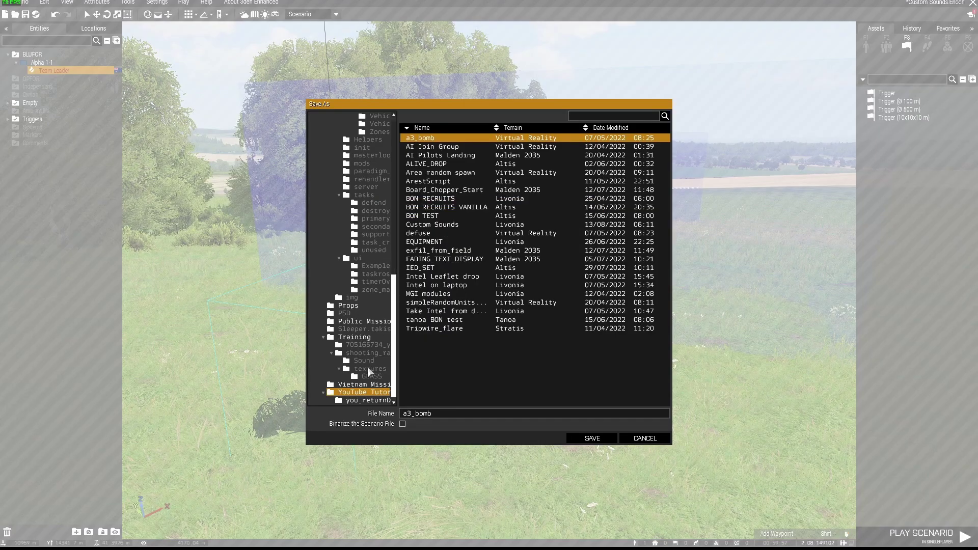
pyautogui.doubleClick(436, 412)
pyautogui.write('fghfghf')
pyautogui.click(645, 440)
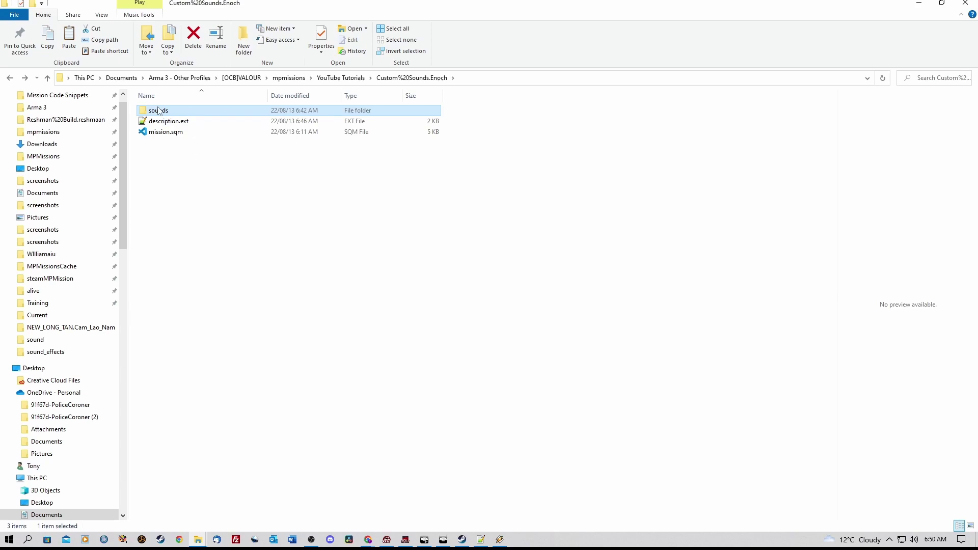
# Step: Switch to File Explorer, look over the mission folder's contents, including the sounds folder, and open description.ext in Notepad++
pyautogui.click(164, 133)
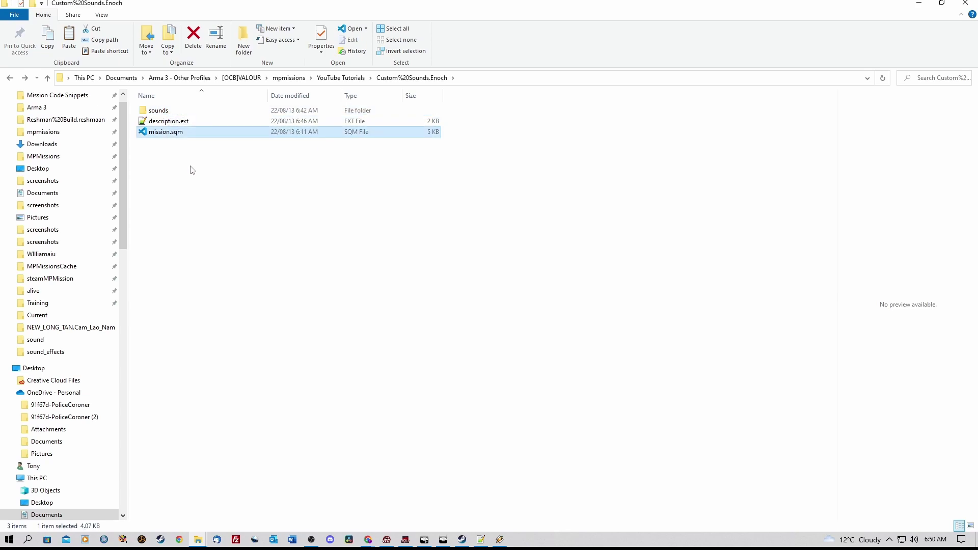
pyautogui.click(181, 122)
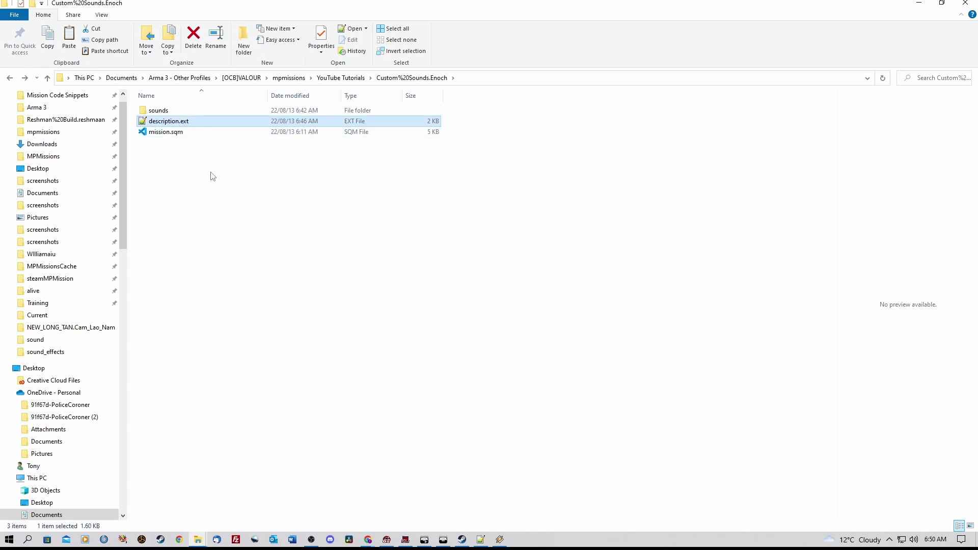
pyautogui.doubleClick(169, 111)
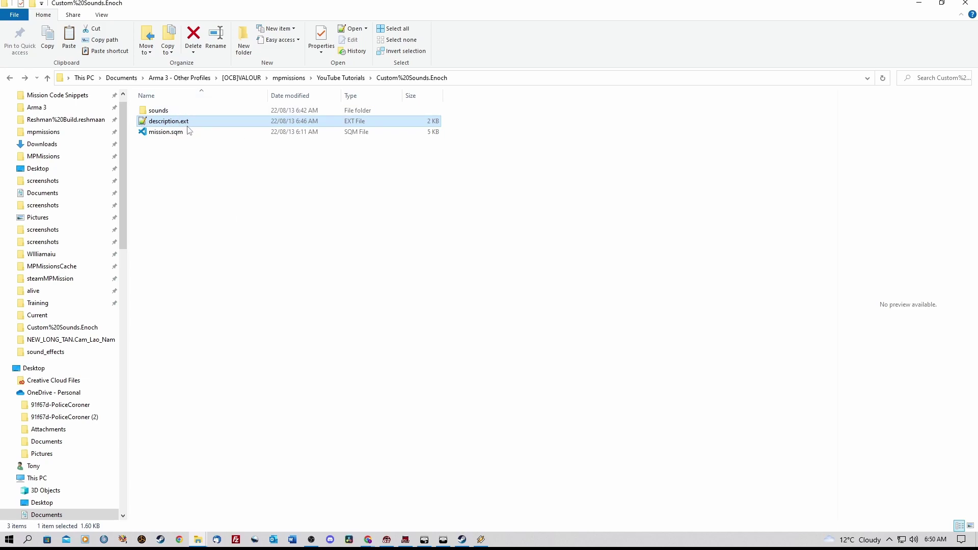
pyautogui.doubleClick(177, 124)
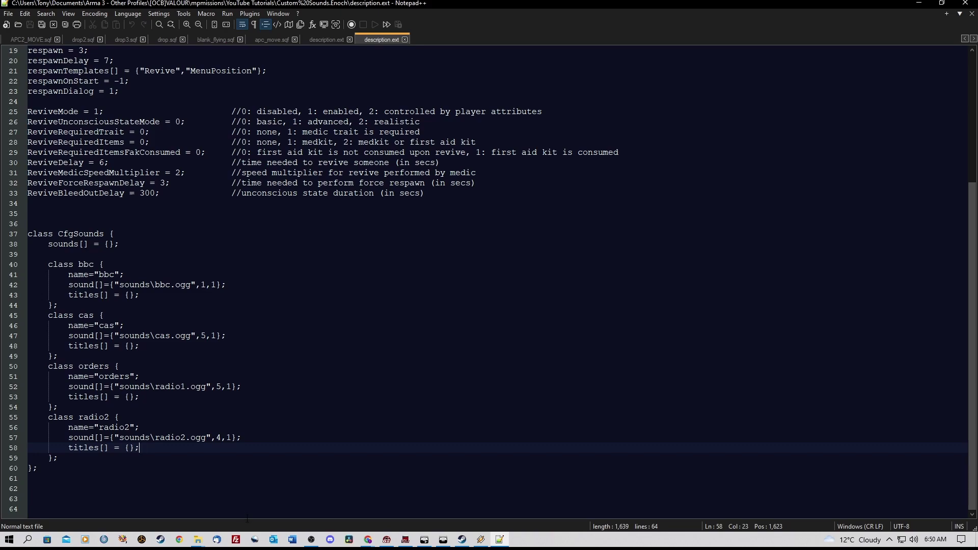
# Step: Switch to the Custom%20Sounds.Enoch folder in File Explorer and create a new text document with its default name
pyautogui.rightClick(198, 540)
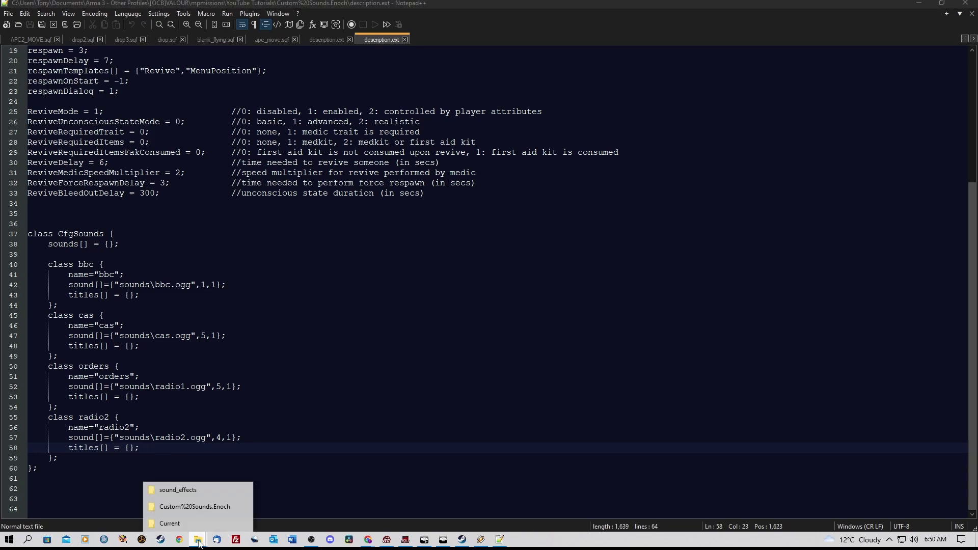
pyautogui.click(199, 506)
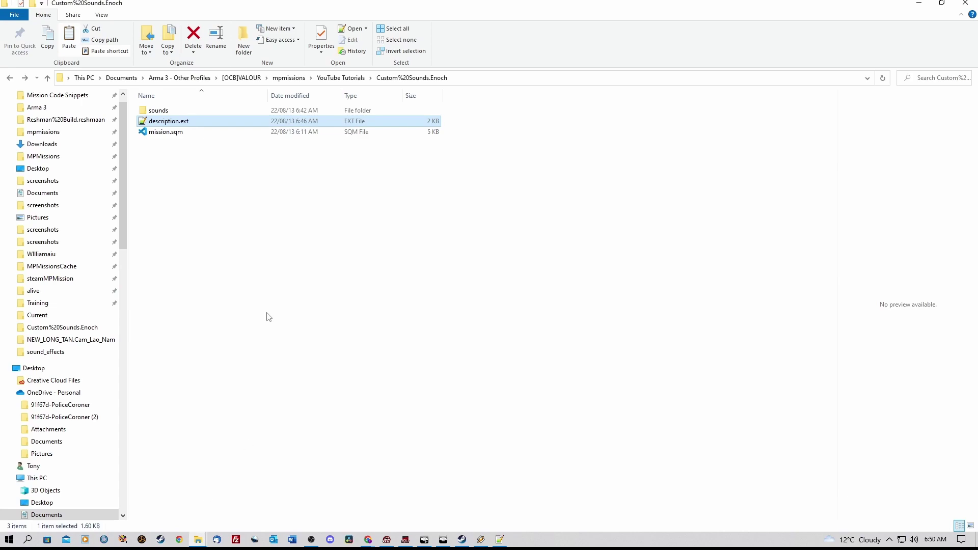
pyautogui.rightClick(246, 238)
pyautogui.moveTo(319, 393)
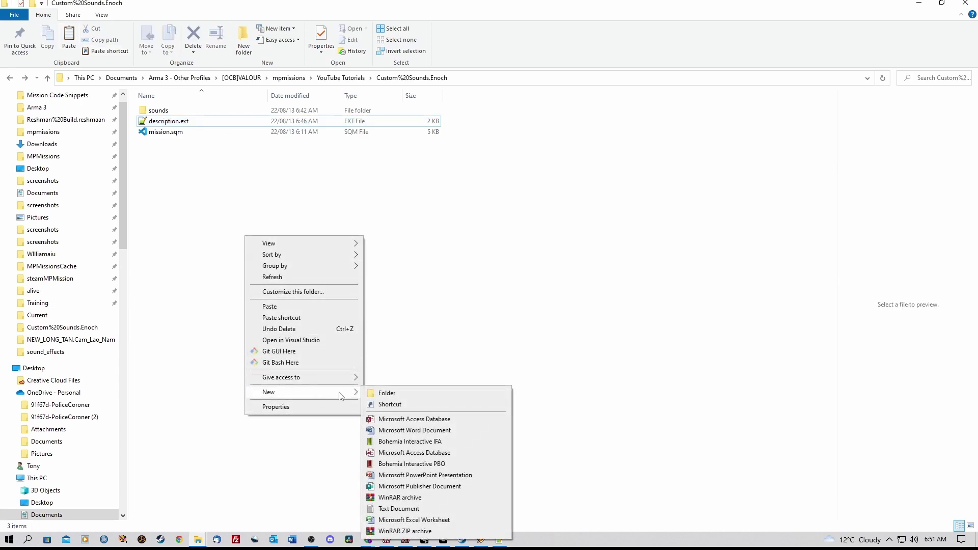
pyautogui.click(417, 510)
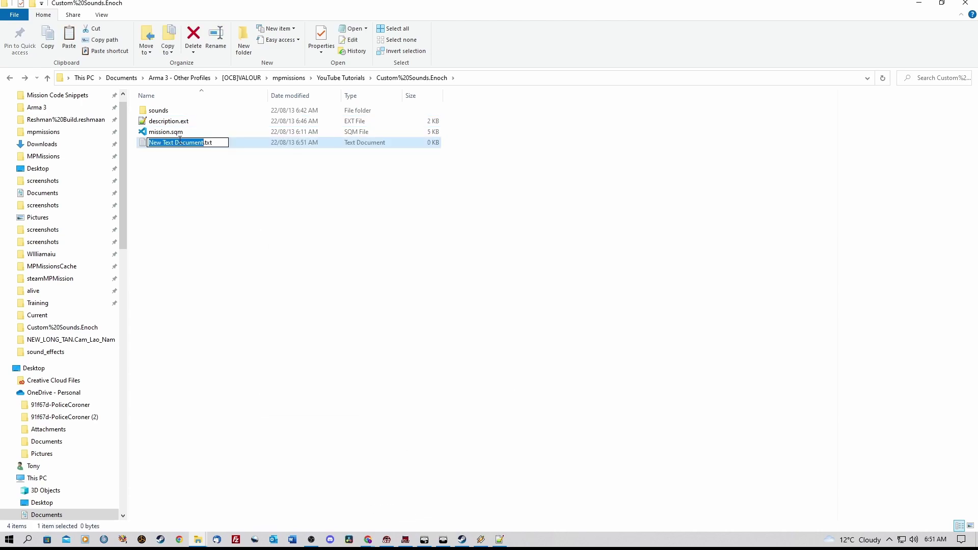
pyautogui.click(212, 143)
pyautogui.moveTo(212, 143); pyautogui.dragTo(208, 143)
pyautogui.click(220, 189)
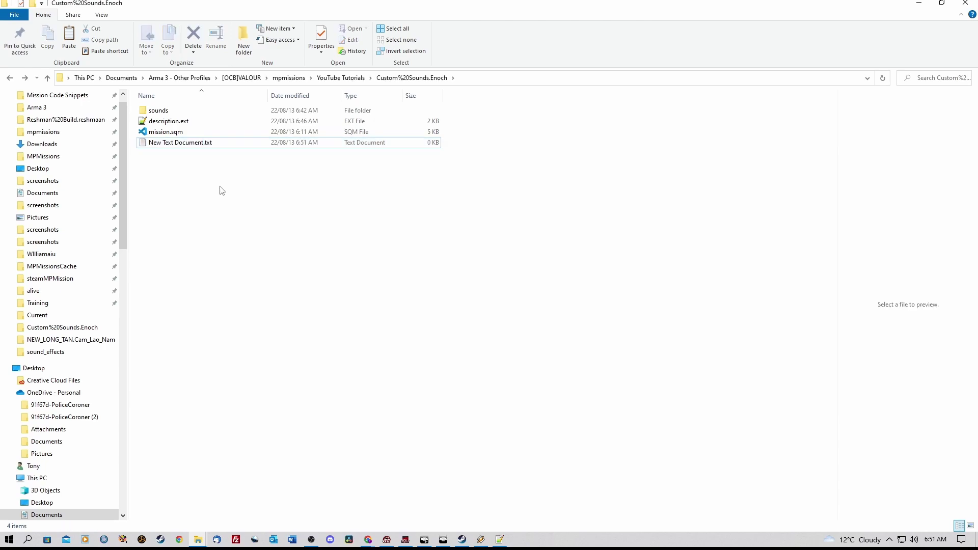
# Step: Delete New Text Document.txt from the mission folder
pyautogui.click(182, 122)
pyautogui.click(190, 147)
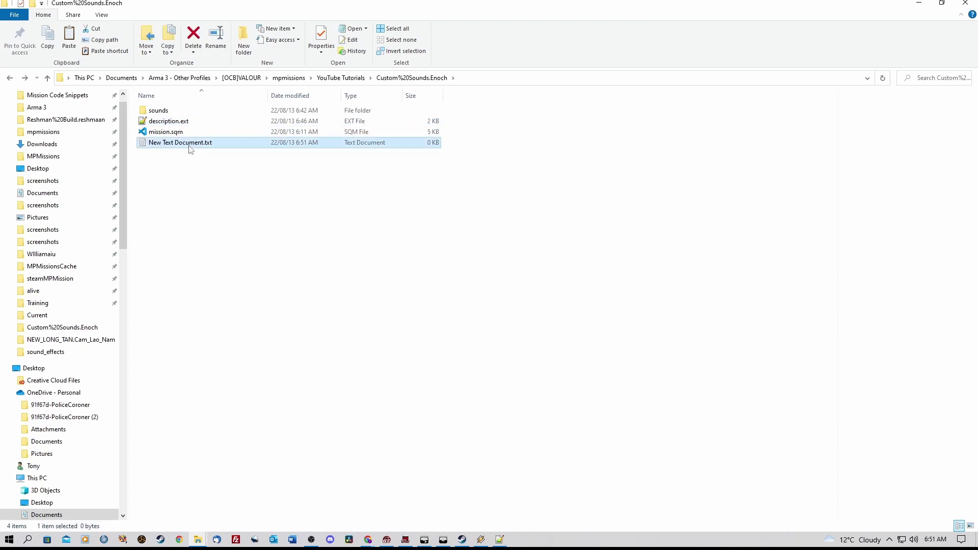
pyautogui.press('Delete')
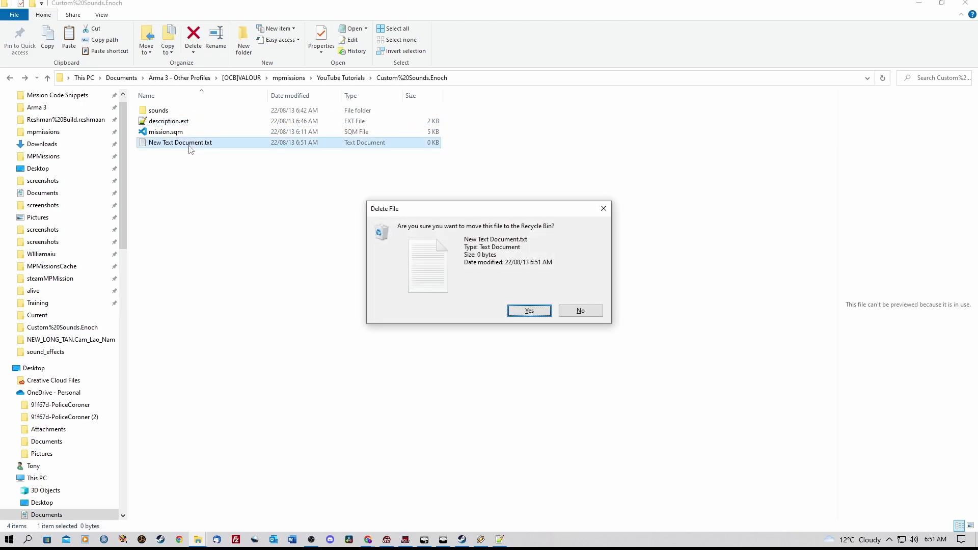
pyautogui.click(523, 312)
# Step: Switch to Notepad++ and highlight the whole CfgSounds class in description.ext for review
pyautogui.click(499, 539)
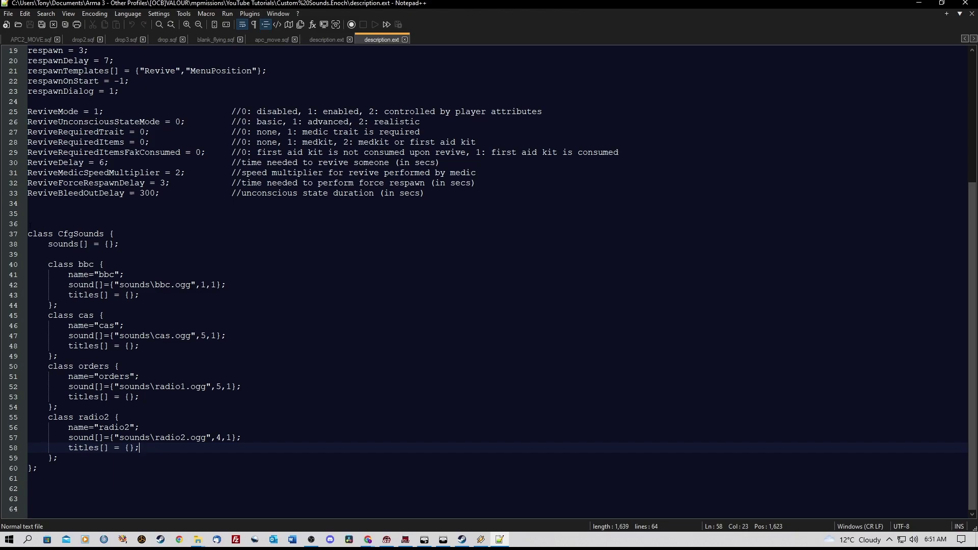
pyautogui.moveTo(28, 233); pyautogui.dragTo(186, 466)
pyautogui.click(256, 282)
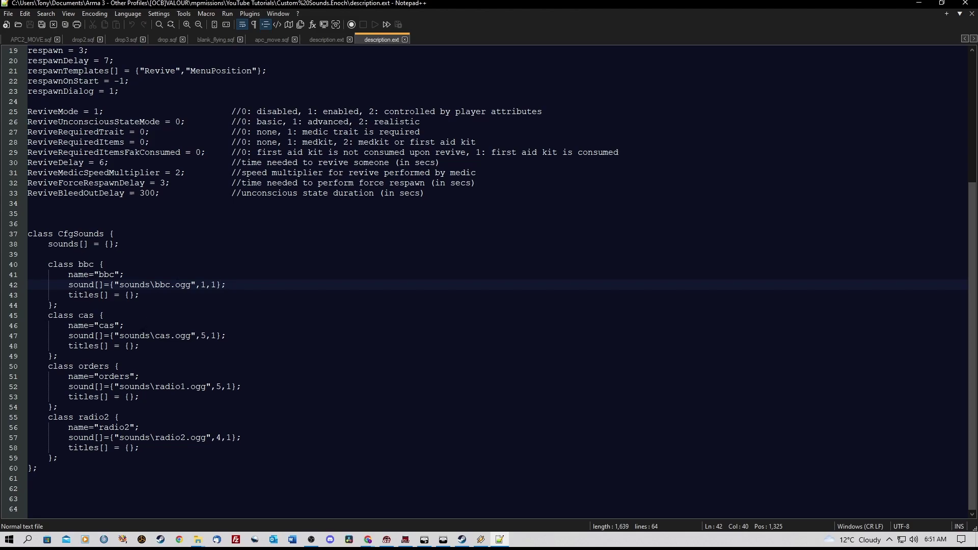
# Step: Examine the cas class in CfgSounds, highlighting its class name, name value, sounds folder and cas.ogg file name
pyautogui.doubleClick(85, 315)
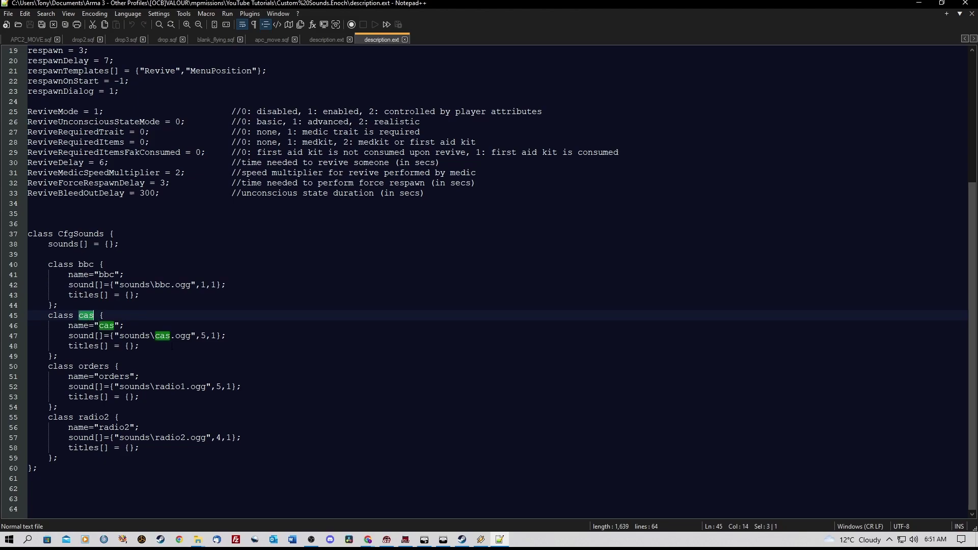
pyautogui.click(171, 347)
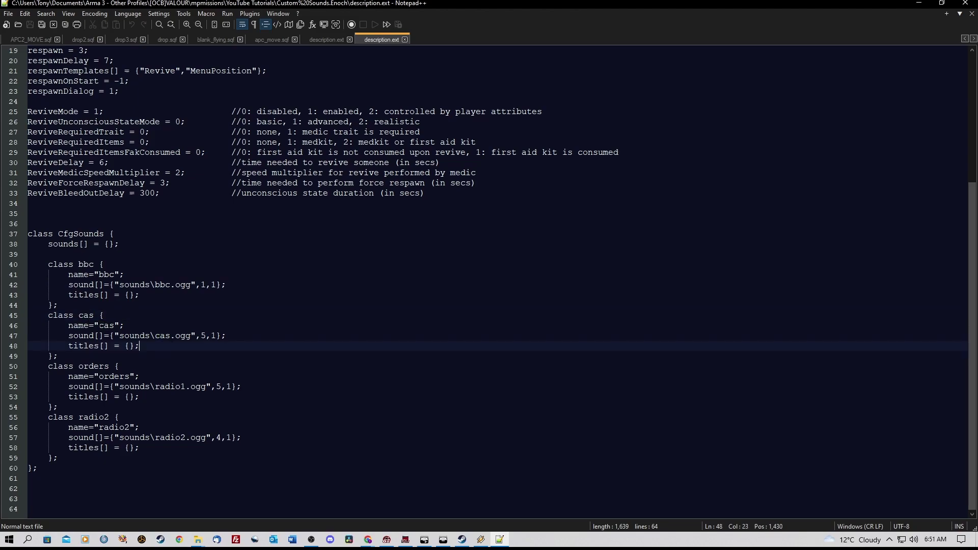
pyautogui.moveTo(100, 325); pyautogui.dragTo(115, 326)
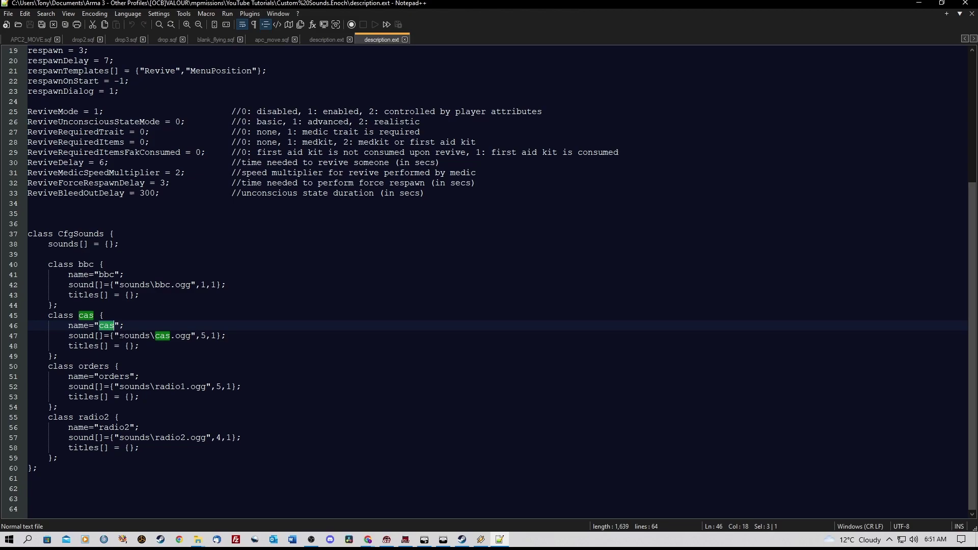
pyautogui.click(104, 335)
pyautogui.click(78, 325)
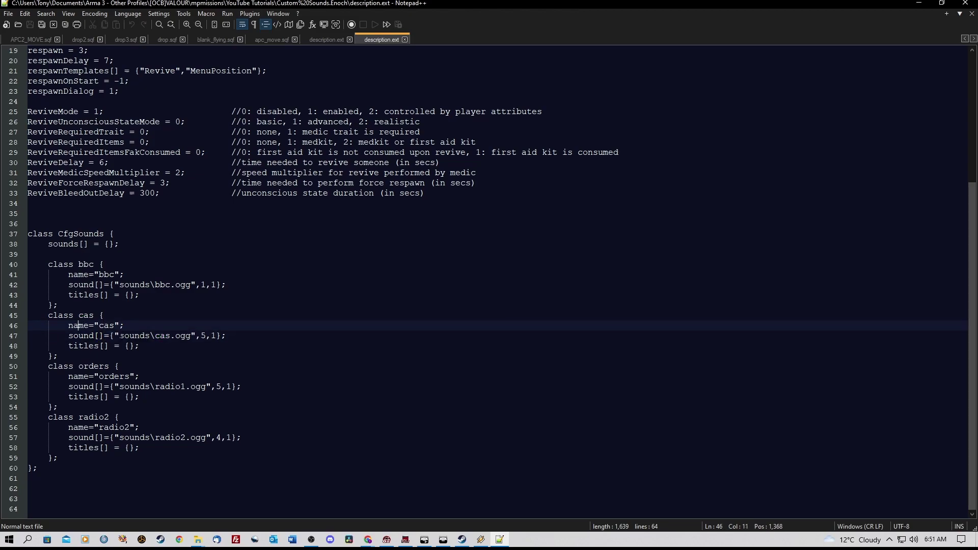
pyautogui.doubleClick(135, 335)
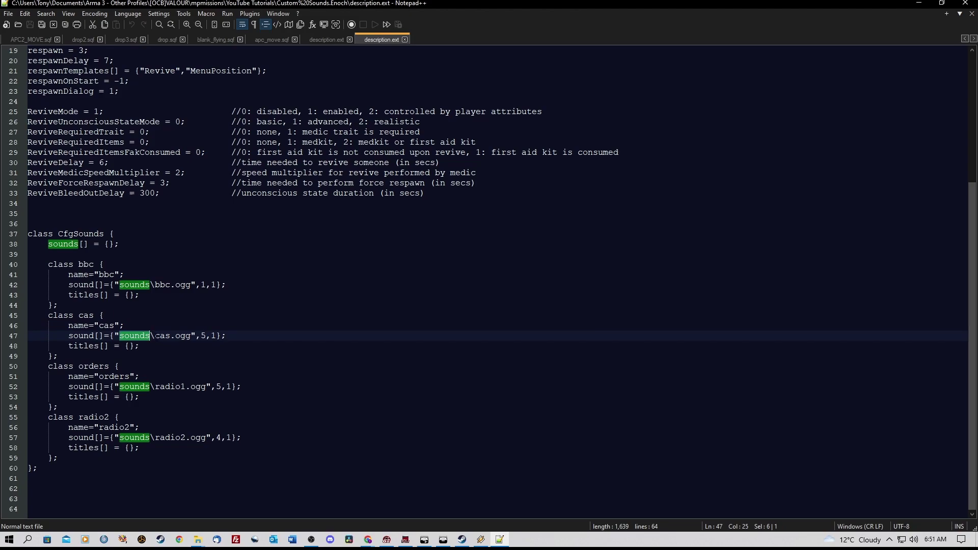
pyautogui.moveTo(155, 336); pyautogui.dragTo(190, 335)
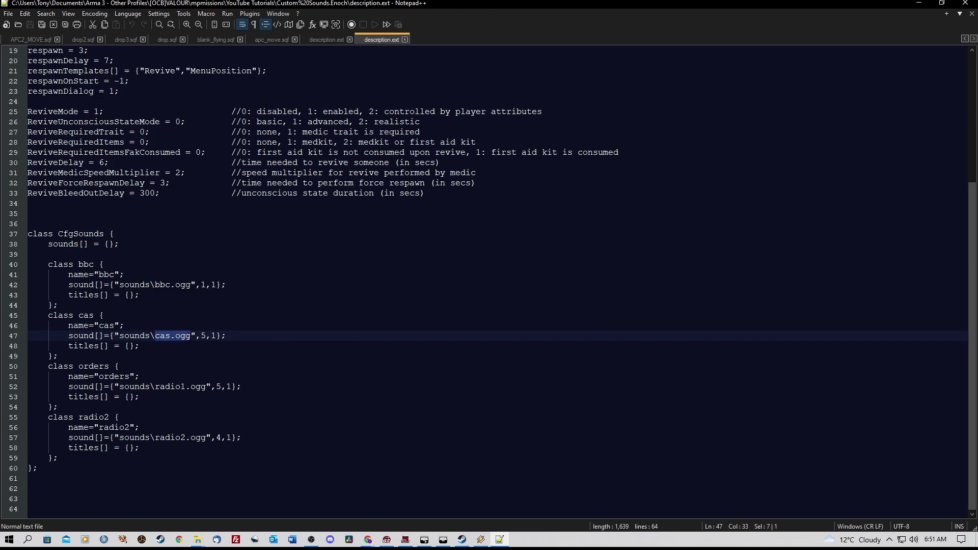
# Step: Switch to File Explorer and locate cas.ogg in the mission's sounds folder
pyautogui.click(198, 539)
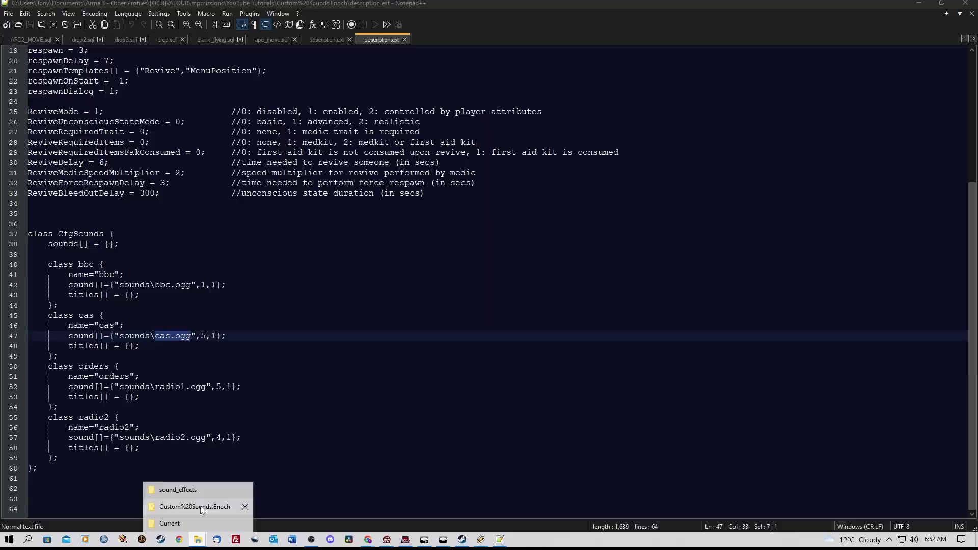
pyautogui.click(200, 506)
pyautogui.click(174, 111)
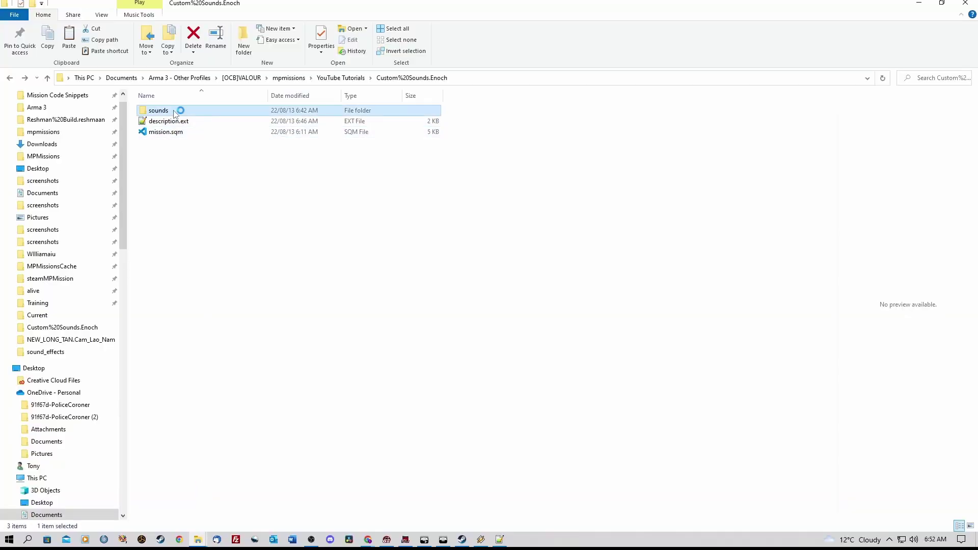
pyautogui.doubleClick(174, 112)
pyautogui.click(169, 121)
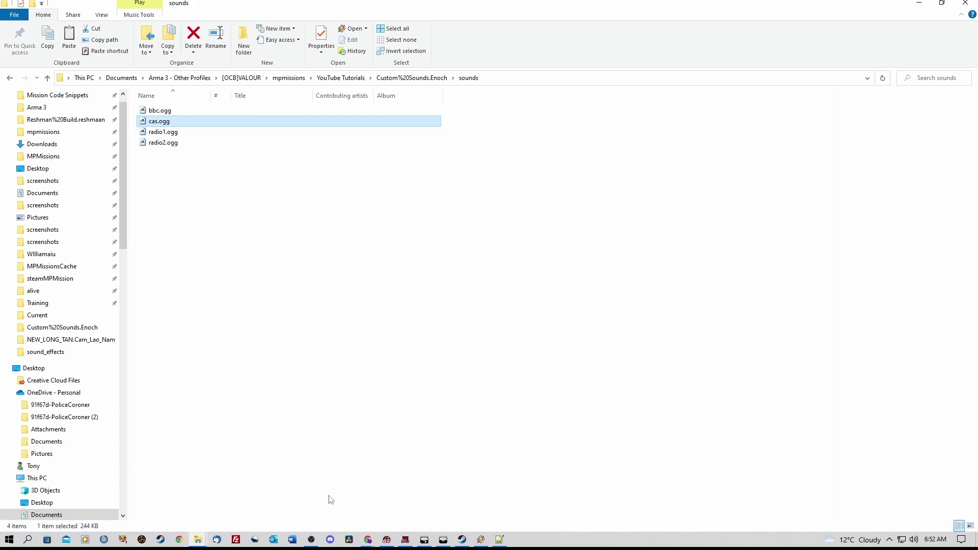
# Step: Return to description.ext in Notepad++ and examine the orders class's name and its sound path sounds\radio1.ogg
pyautogui.click(499, 539)
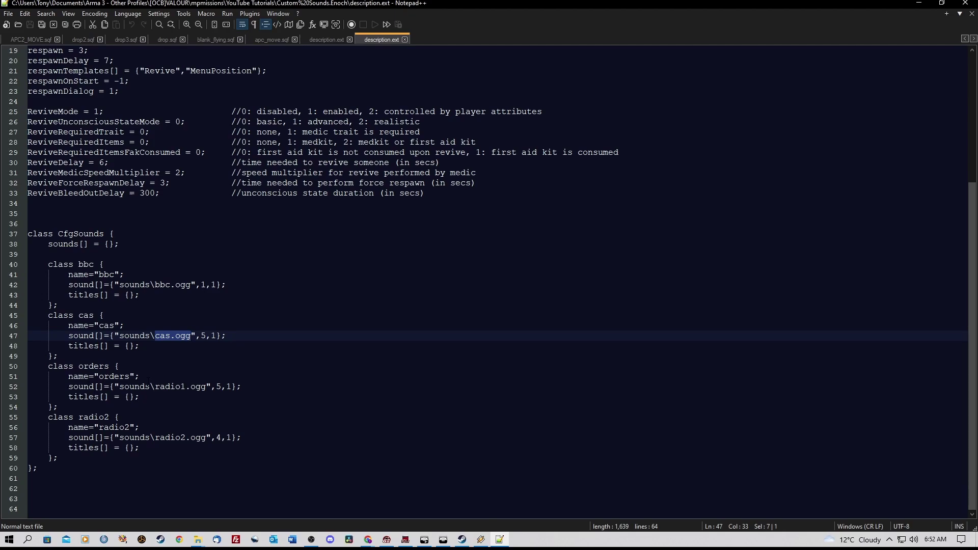
pyautogui.moveTo(78, 365); pyautogui.dragTo(130, 377)
pyautogui.click(99, 376)
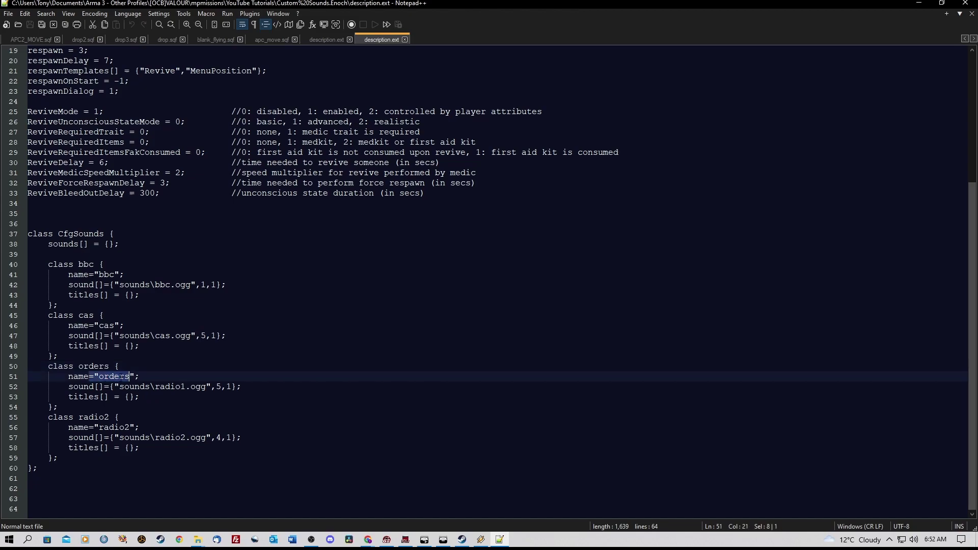
pyautogui.click(155, 396)
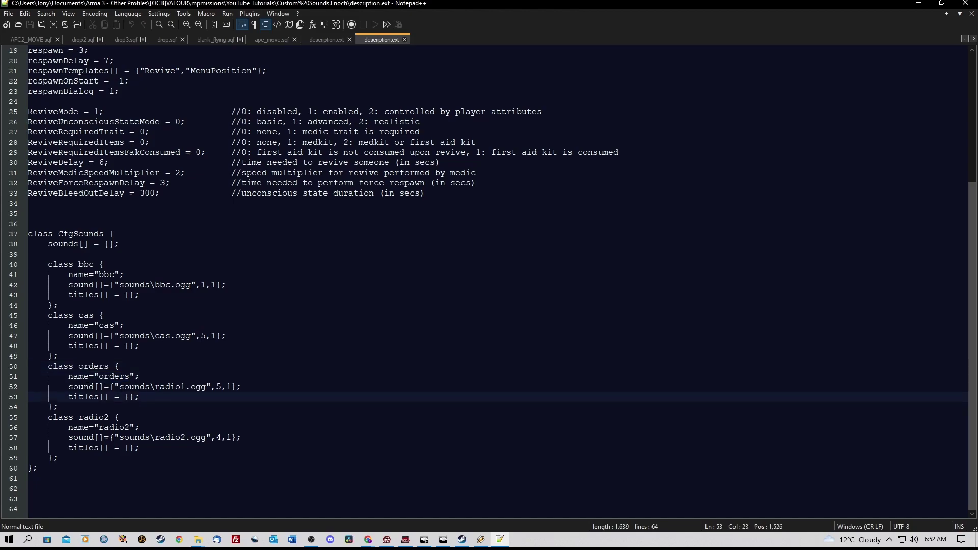
pyautogui.moveTo(120, 387); pyautogui.dragTo(205, 387)
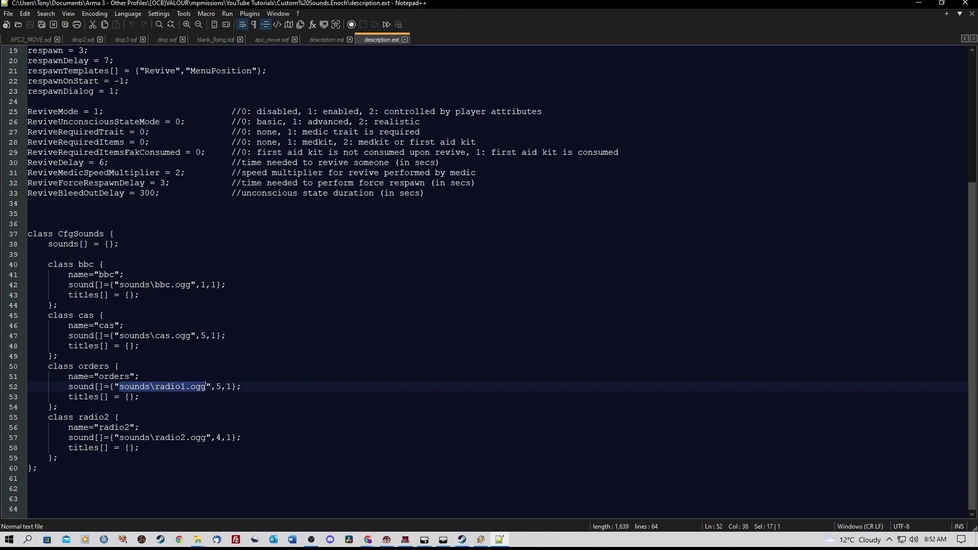
pyautogui.click(173, 407)
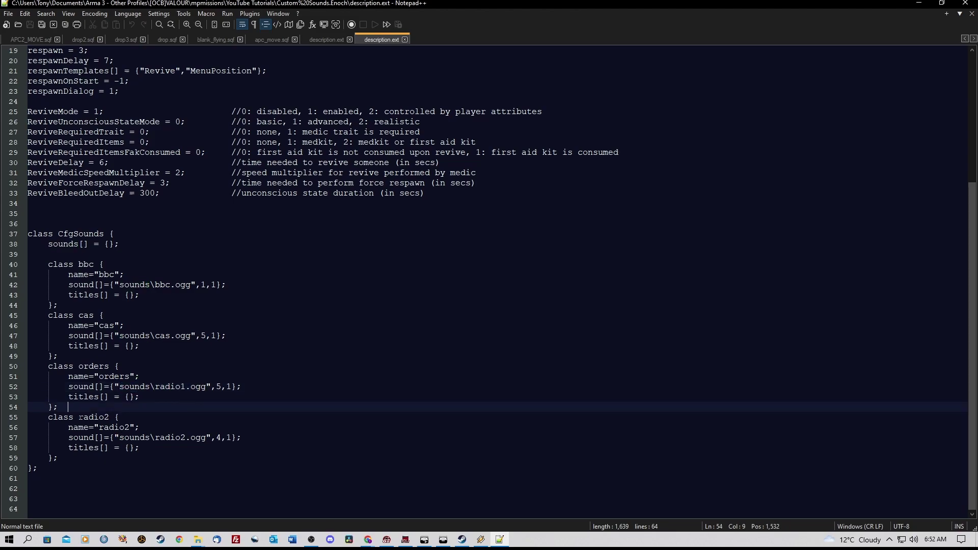
# Step: Examine the radio2 class's class name, name value and sound path in CfgSounds
pyautogui.doubleClick(80, 416)
pyautogui.click(114, 427)
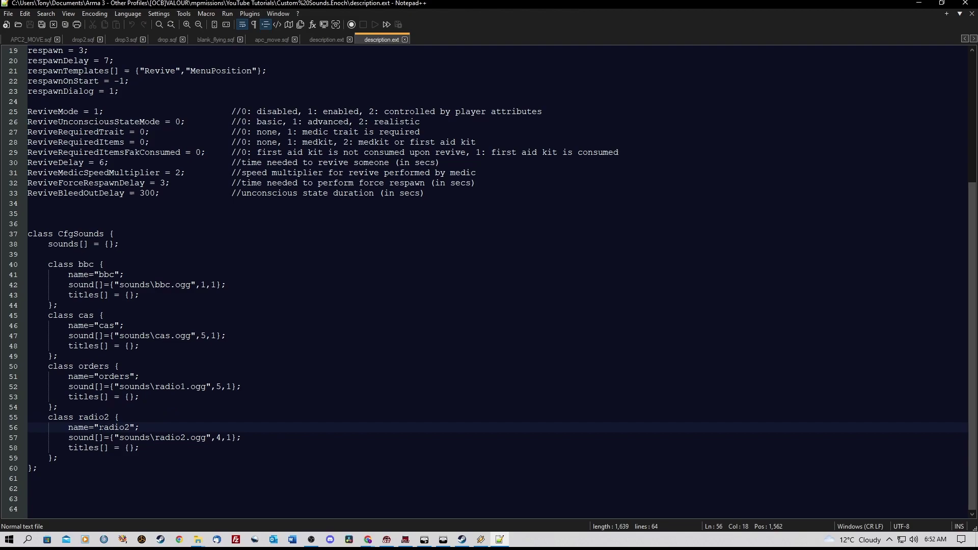
pyautogui.moveTo(119, 438); pyautogui.dragTo(185, 438)
pyautogui.click(218, 421)
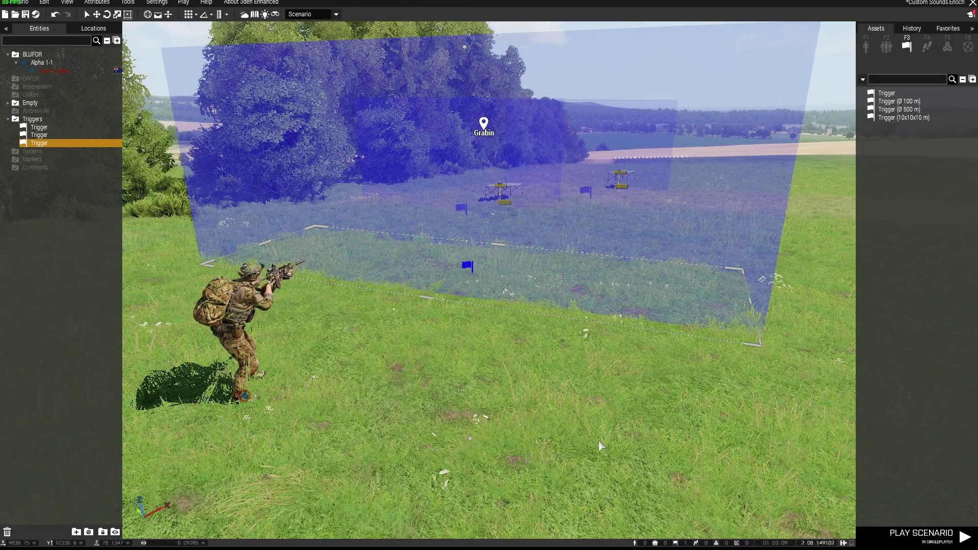
# Step: Place a 10x10x10 m trigger on the grass near the soldier
pyautogui.moveTo(599, 441); pyautogui.dragTo(596, 444, button='right')
pyautogui.press('w')
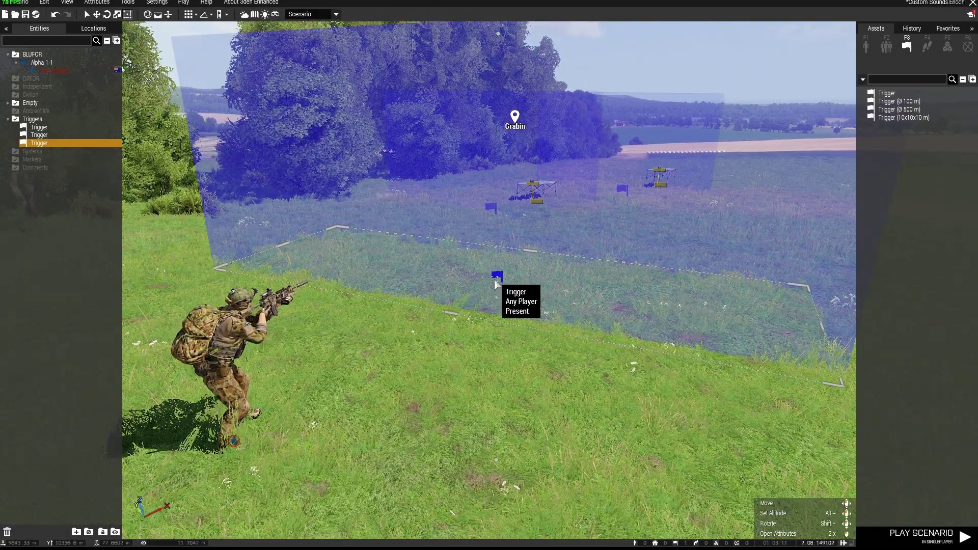
pyautogui.click(902, 117)
pyautogui.press('s')
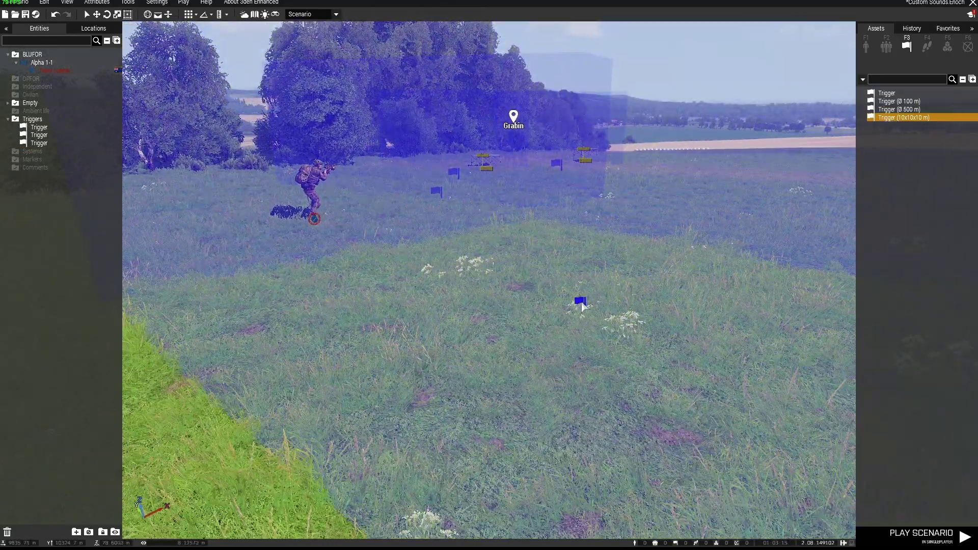
pyautogui.click(580, 302)
pyautogui.press('q')
pyautogui.moveTo(581, 302); pyautogui.dragTo(598, 325, button='right')
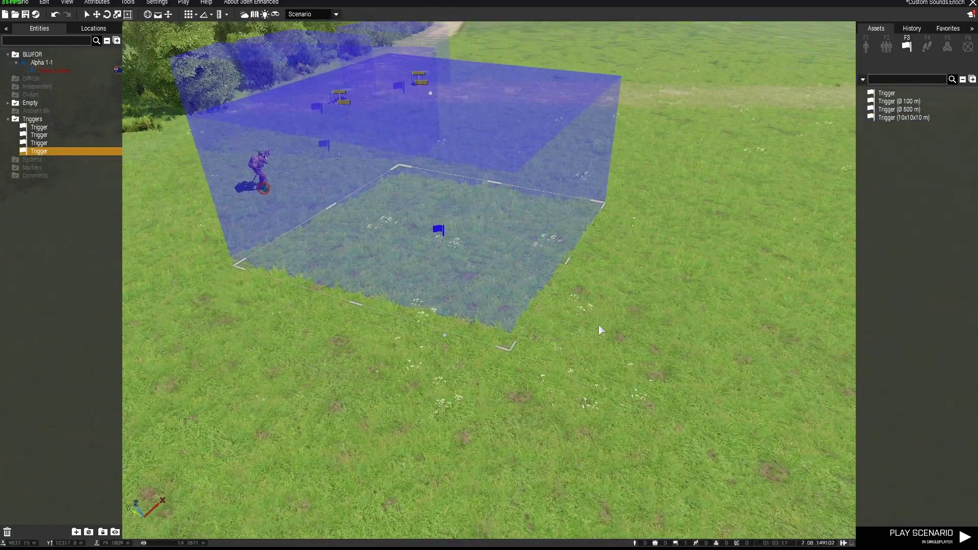
# Step: Try resizing the new trigger's area from its corner, and delete that trigger
pyautogui.press('space')
pyautogui.press('space')
pyautogui.press('space')
pyautogui.press('space')
pyautogui.press('space')
pyautogui.moveTo(508, 350); pyautogui.dragTo(604, 320)
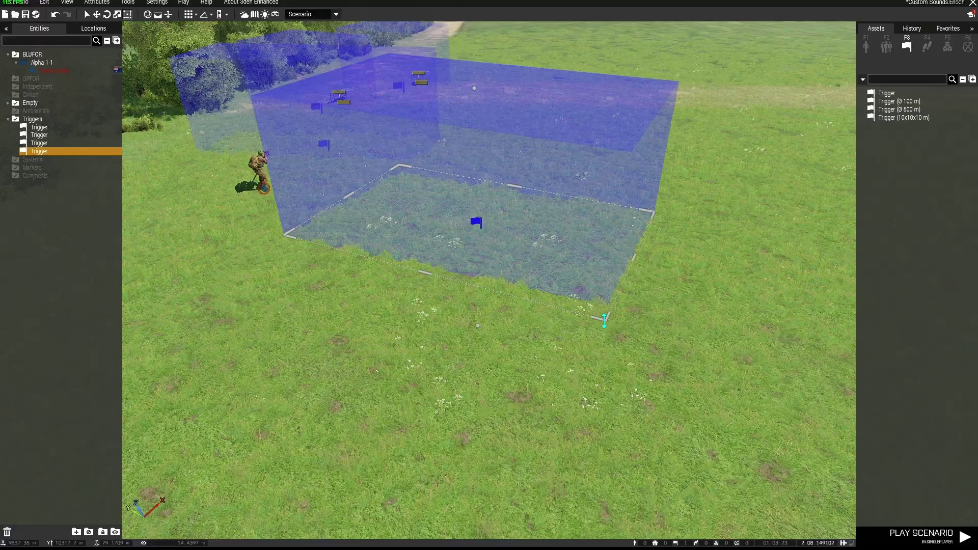
pyautogui.press('Delete')
# Step: Open the attributes of the trigger in front of the soldier and review its size, shape and activation settings
pyautogui.moveTo(516, 287)
pyautogui.mouseDown(button='right')
pyautogui.moveTo(493, 305)
pyautogui.moveTo(485, 283)
pyautogui.moveTo(501, 279)
pyautogui.moveTo(502, 289)
pyautogui.mouseUp(button='right')
pyautogui.press('w')
pyautogui.press('z')
pyautogui.press('w')
pyautogui.press('a')
pyautogui.press('s')
pyautogui.press('q')
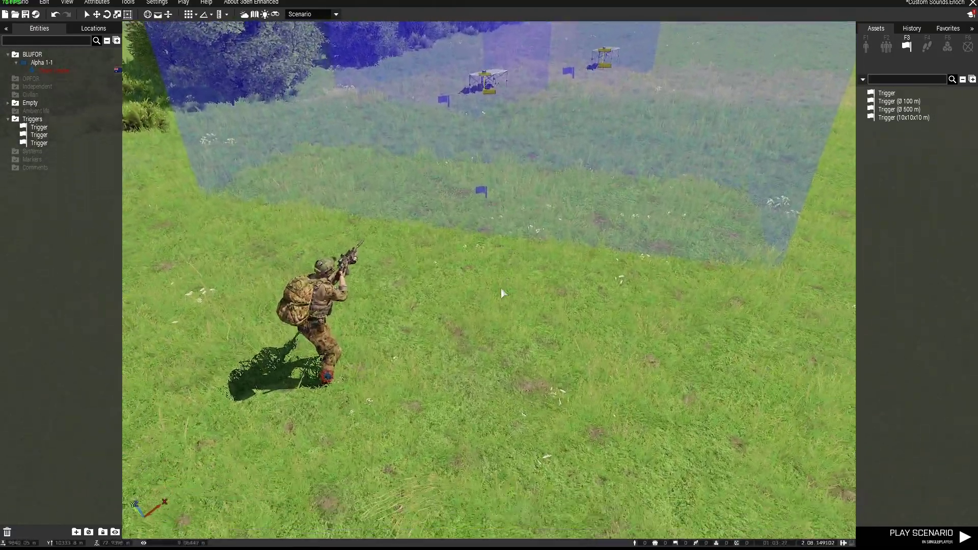
pyautogui.press('w')
pyautogui.press('s')
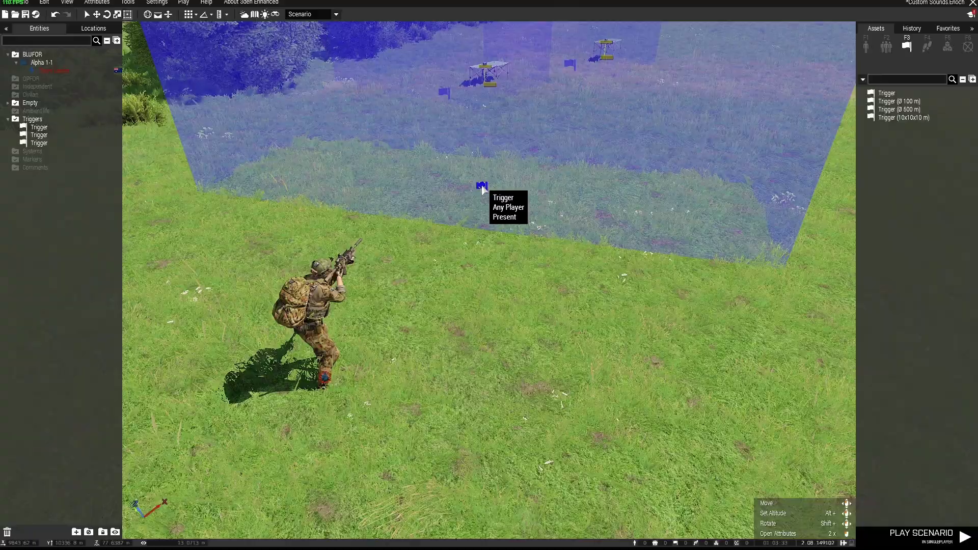
pyautogui.doubleClick(481, 186)
pyautogui.scroll(-5, 626, 261)
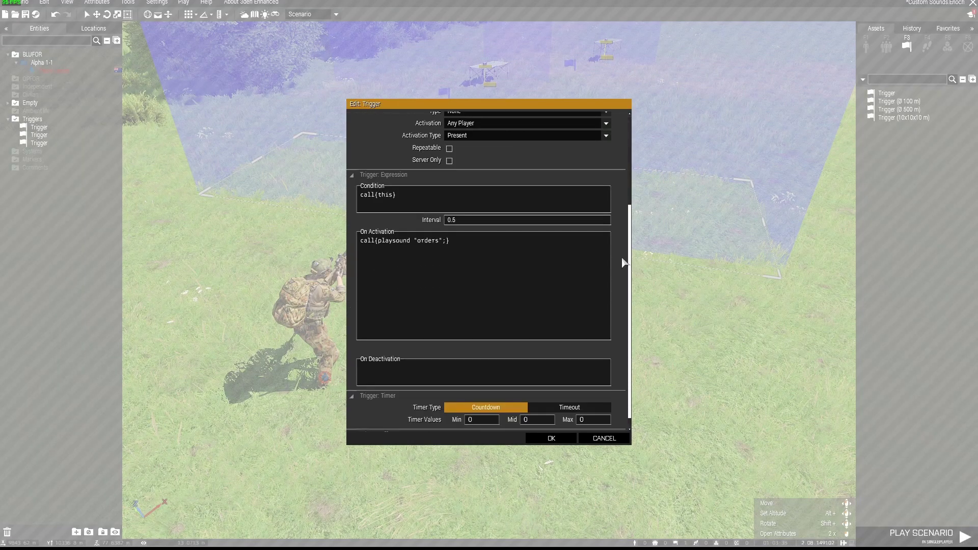
pyautogui.scroll(4, 624, 262)
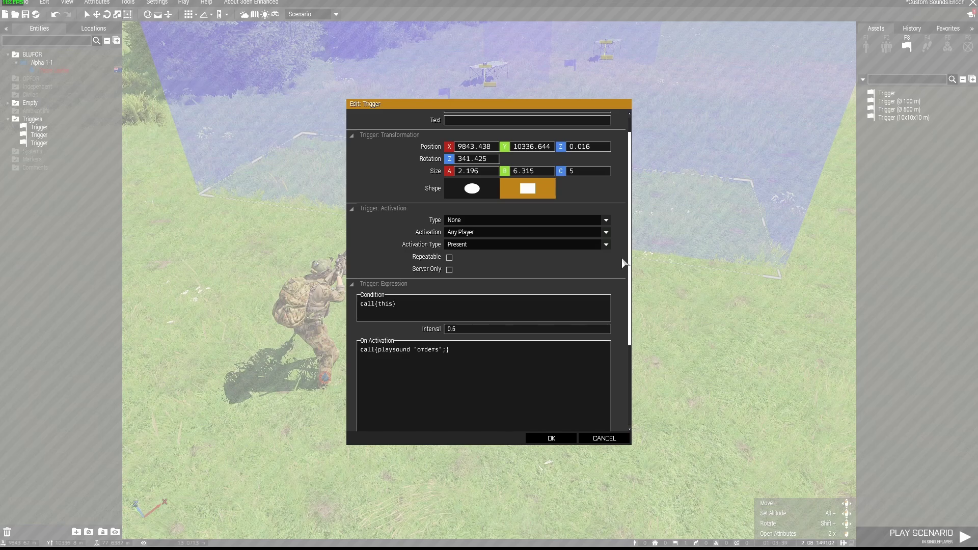
pyautogui.scroll(-2, 623, 262)
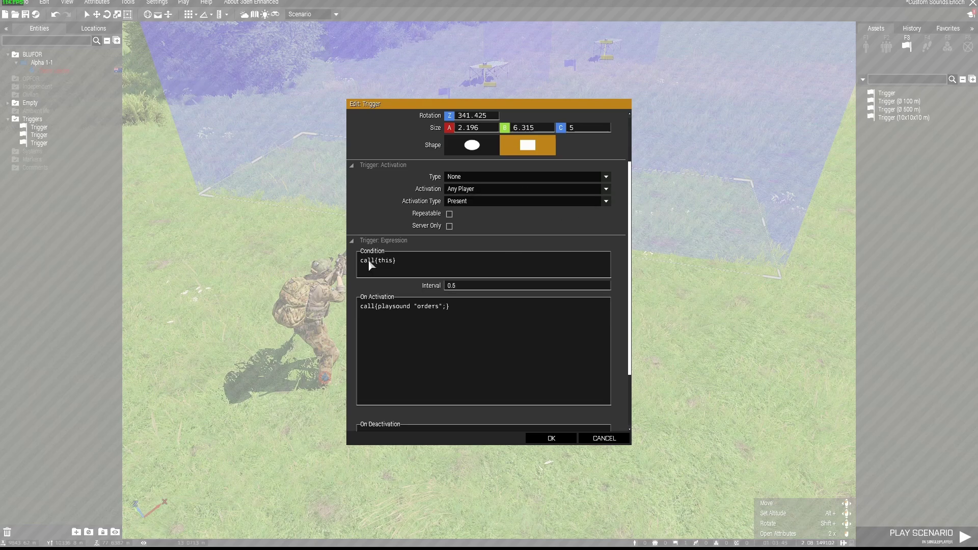
# Step: Examine the trigger's condition and the playsound "orders" call in its On Activation code
pyautogui.moveTo(371, 258)
pyautogui.click(417, 308)
pyautogui.click(459, 307)
pyautogui.moveTo(417, 310)
pyautogui.mouseDown()
pyautogui.moveTo(441, 311)
pyautogui.moveTo(419, 309)
pyautogui.mouseUp()
# Step: Switch to description.ext in Notepad++ and examine the orders class's class name, name value, sounds folder and radio1.ogg file name
pyautogui.hotkey('alt', 'Tab')
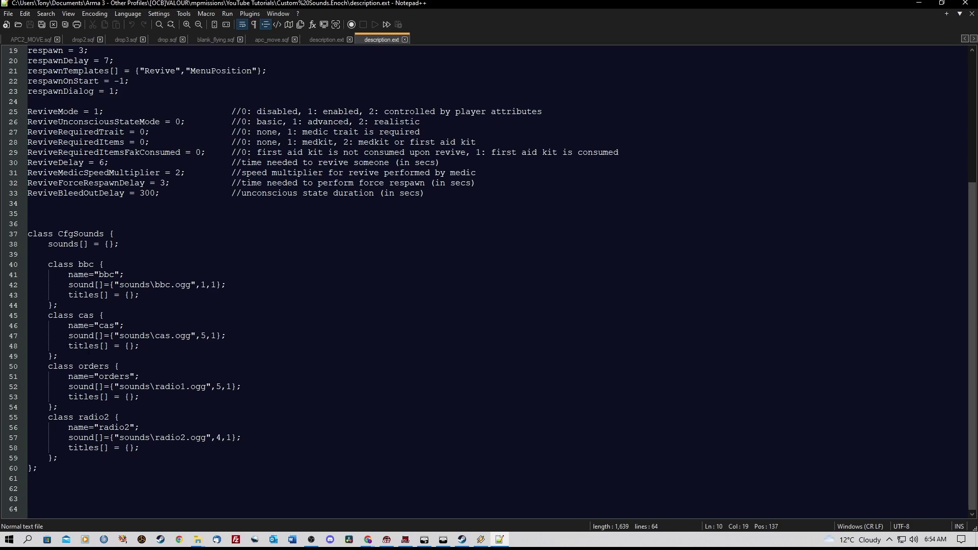
pyautogui.doubleClick(87, 366)
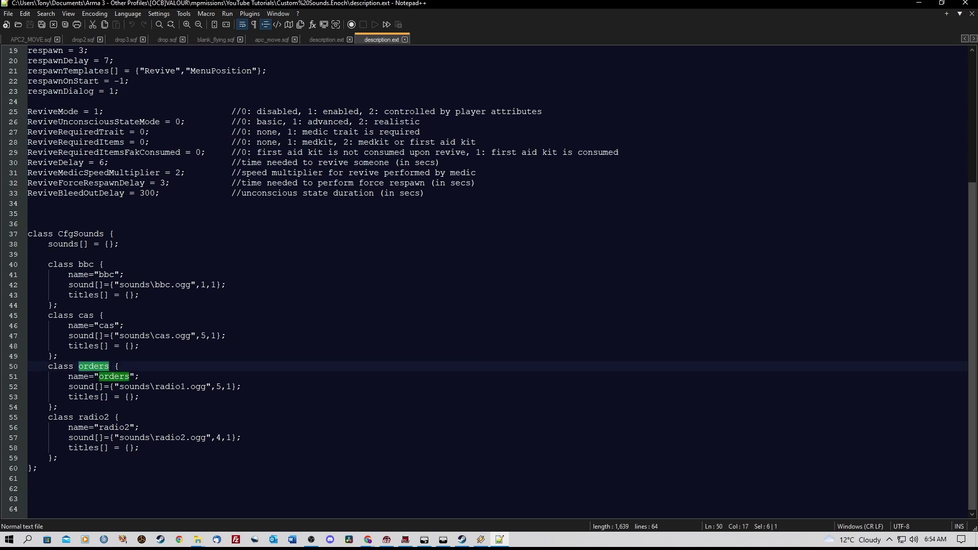
pyautogui.click(125, 387)
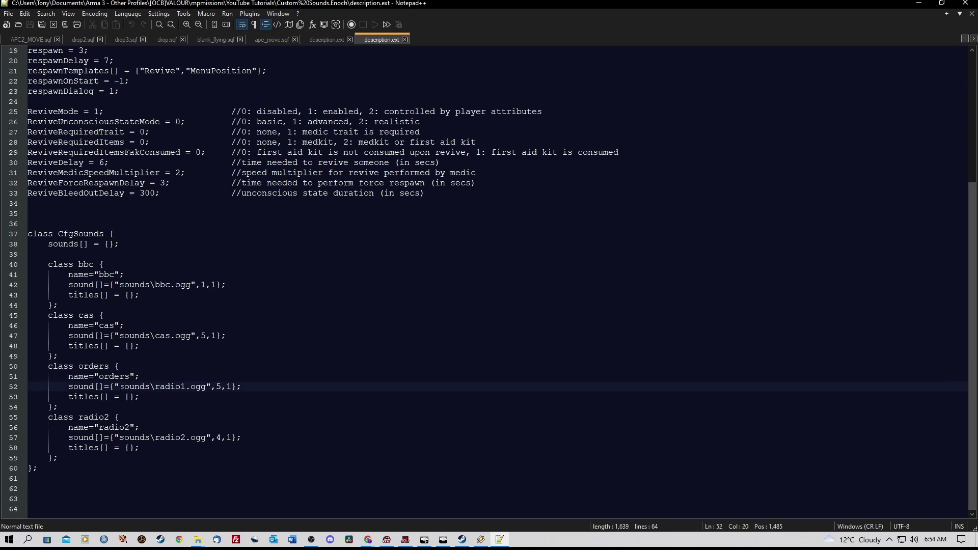
pyautogui.moveTo(119, 387); pyautogui.dragTo(150, 387)
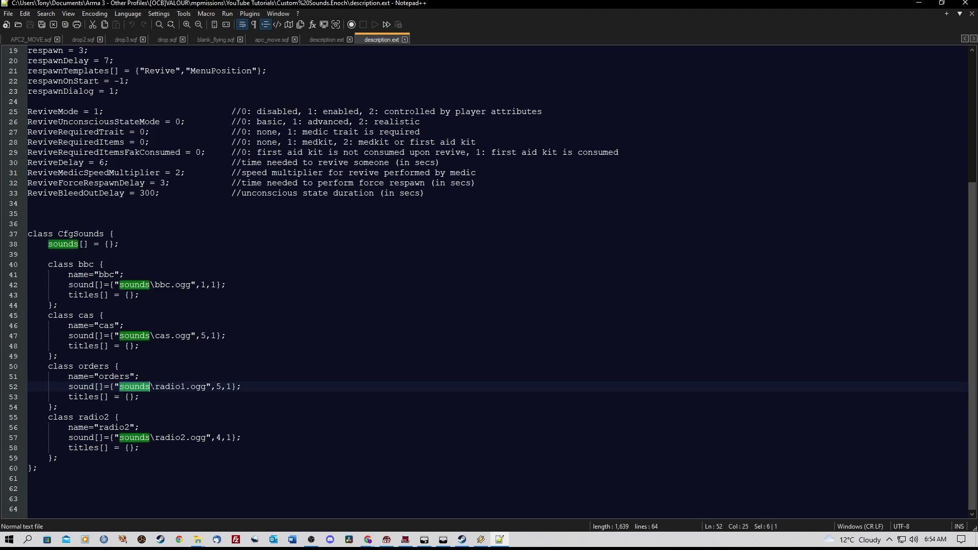
pyautogui.click(154, 386)
pyautogui.moveTo(156, 387); pyautogui.dragTo(206, 386)
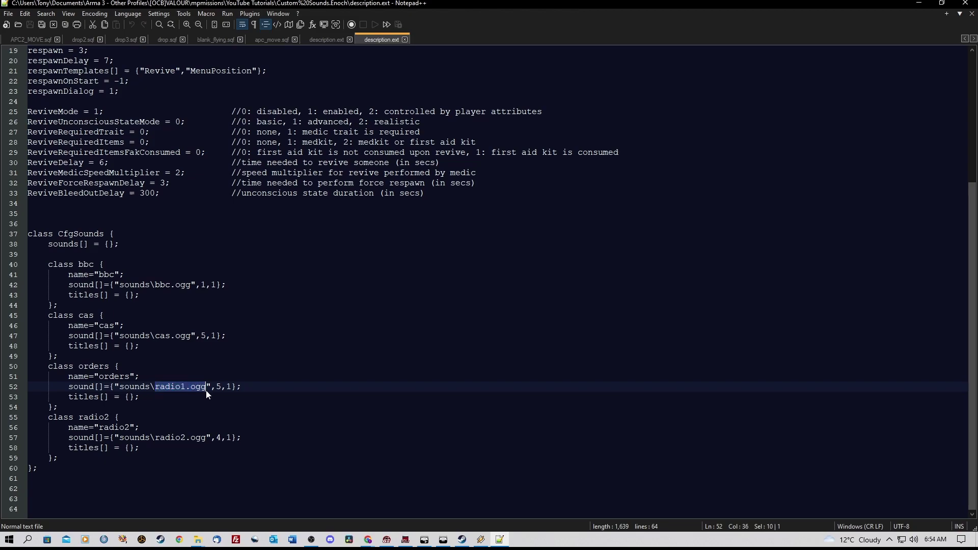
pyautogui.click(257, 387)
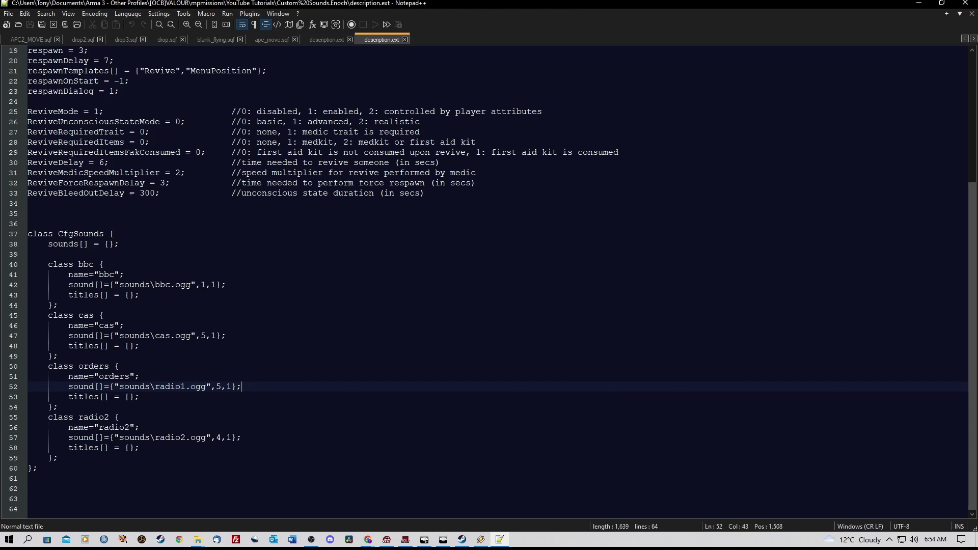
pyautogui.moveTo(79, 366); pyautogui.dragTo(205, 386)
pyautogui.click(162, 396)
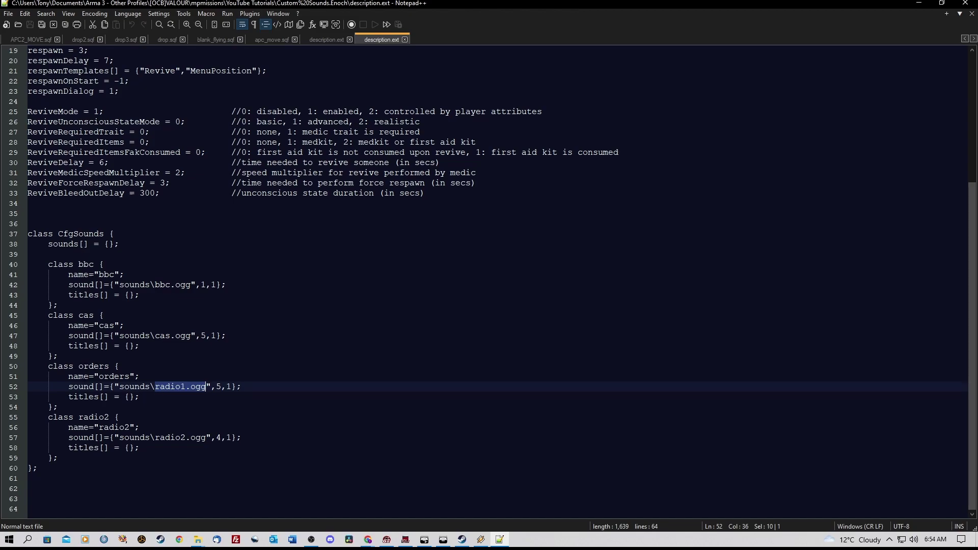
pyautogui.moveTo(99, 376); pyautogui.dragTo(129, 376)
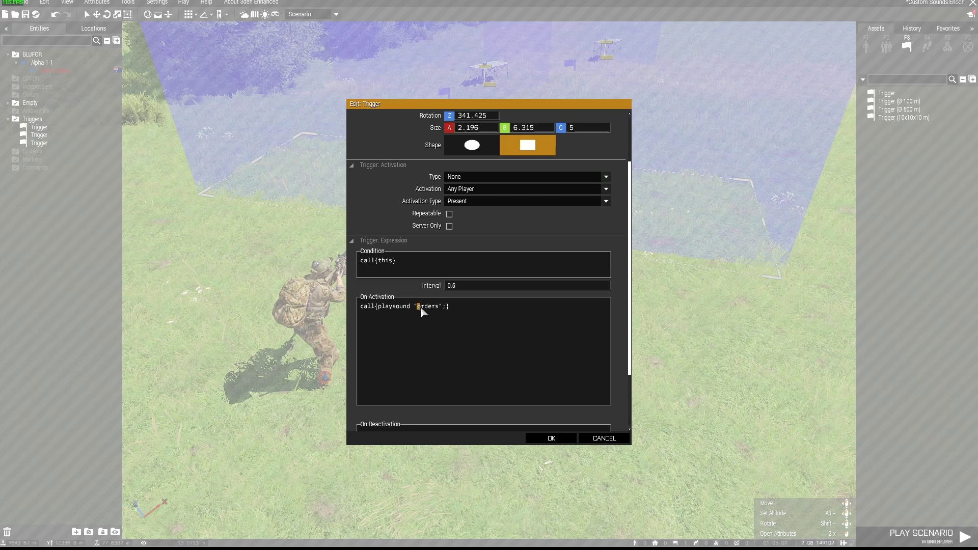
# Step: Return to the Eden Editor, highlight the orders name in the trigger's On Activation code, and accept the trigger attributes
pyautogui.moveTo(421, 307); pyautogui.dragTo(437, 308)
pyautogui.click(541, 440)
pyautogui.press('s')
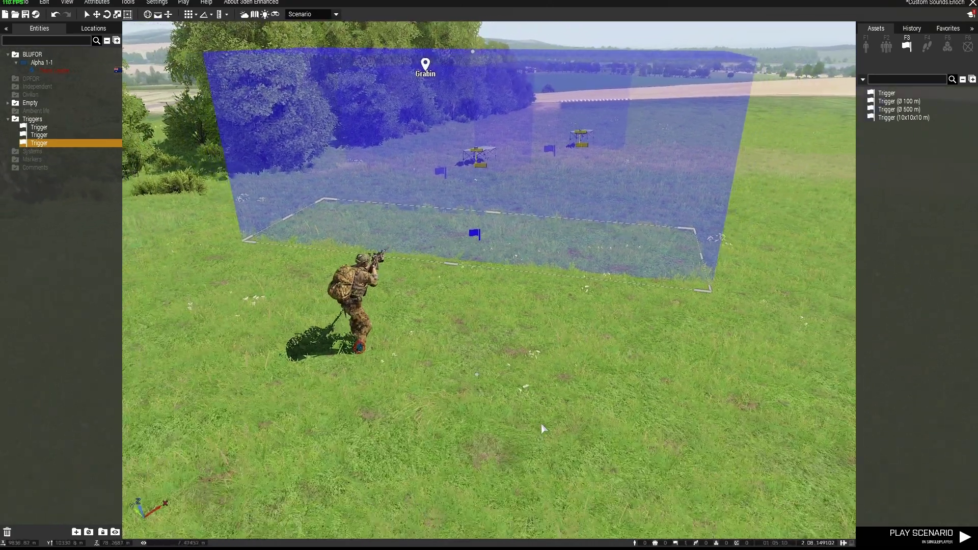
# Step: Play the scenario and walk the soldier forward into the trigger area to test the orders sound
pyautogui.hotkey('ctrl', 'p')
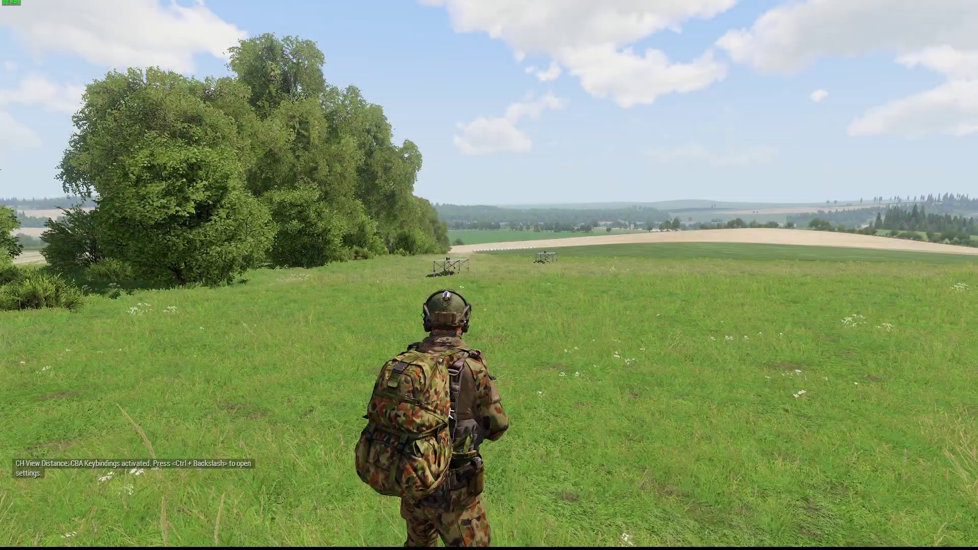
pyautogui.press('w')
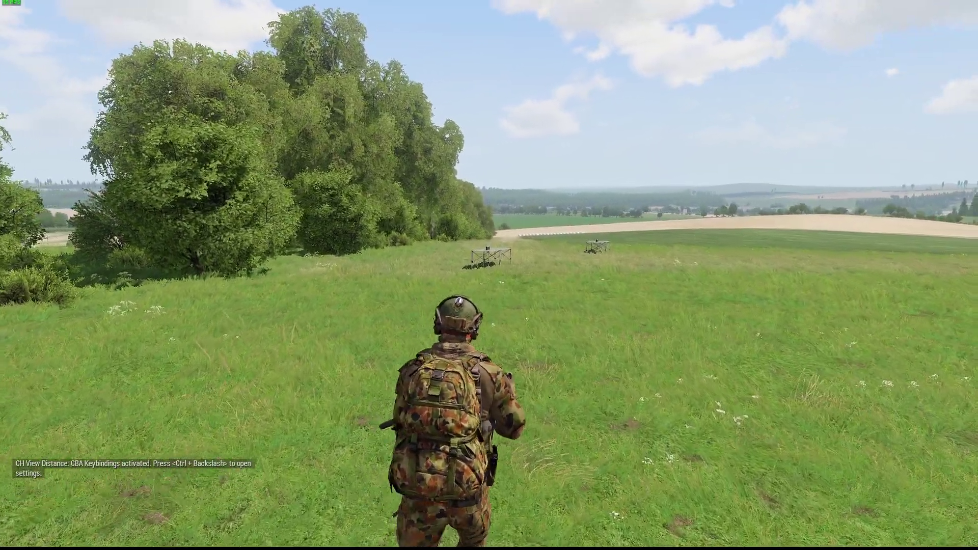
pyautogui.press('w')
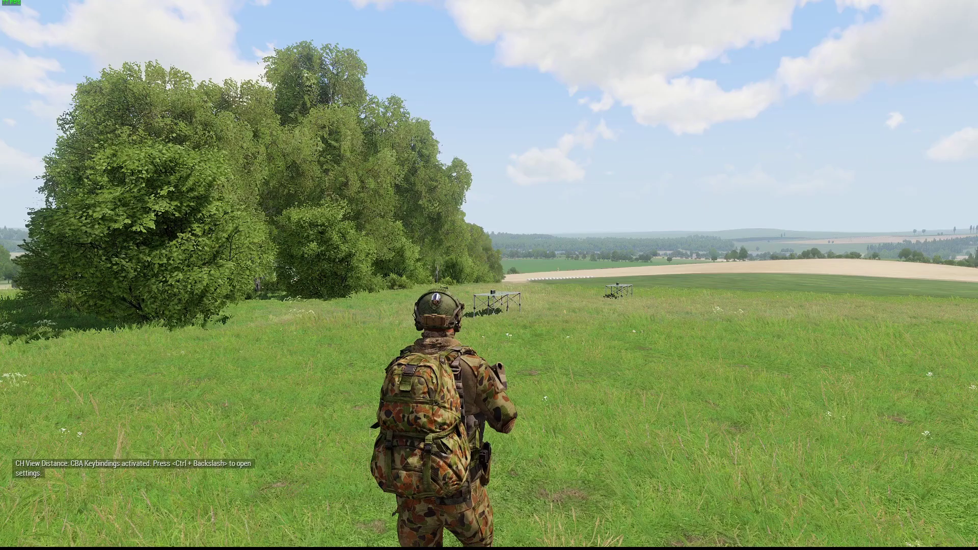
pyautogui.press('w')
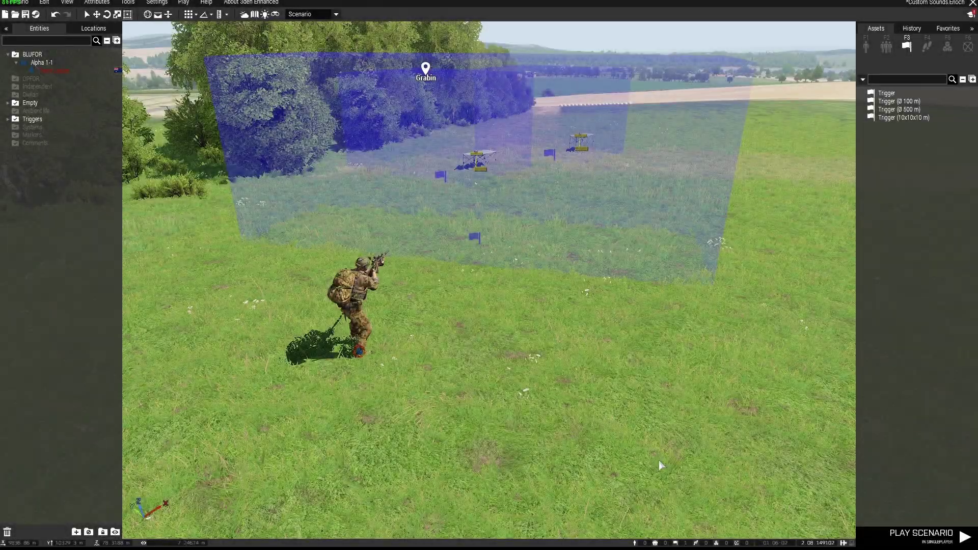
# Step: Locate and select the FM Radio standing on the camping table
pyautogui.press('w')
pyautogui.moveTo(659, 460); pyautogui.dragTo(813, 454, button='right')
pyautogui.press('z')
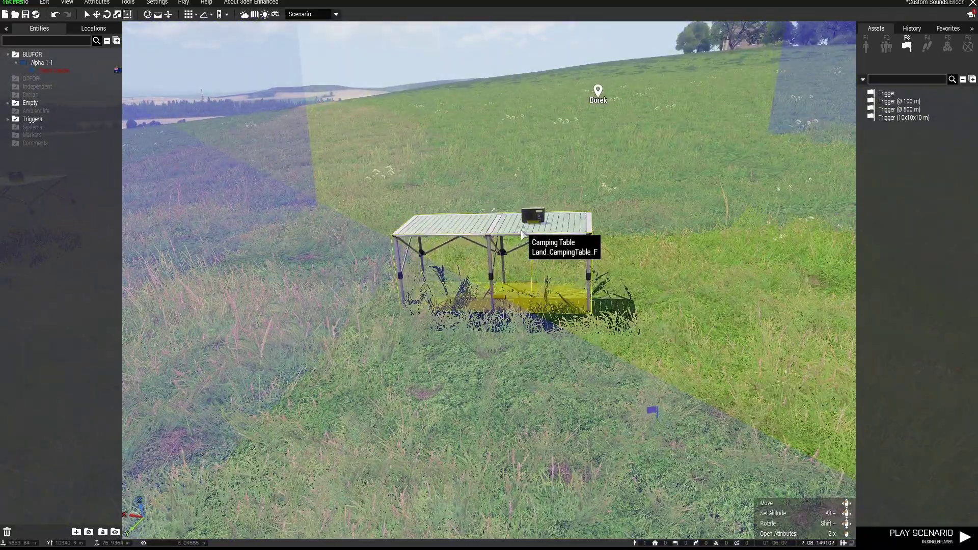
pyautogui.click(531, 215)
pyautogui.press('s')
pyautogui.press('d')
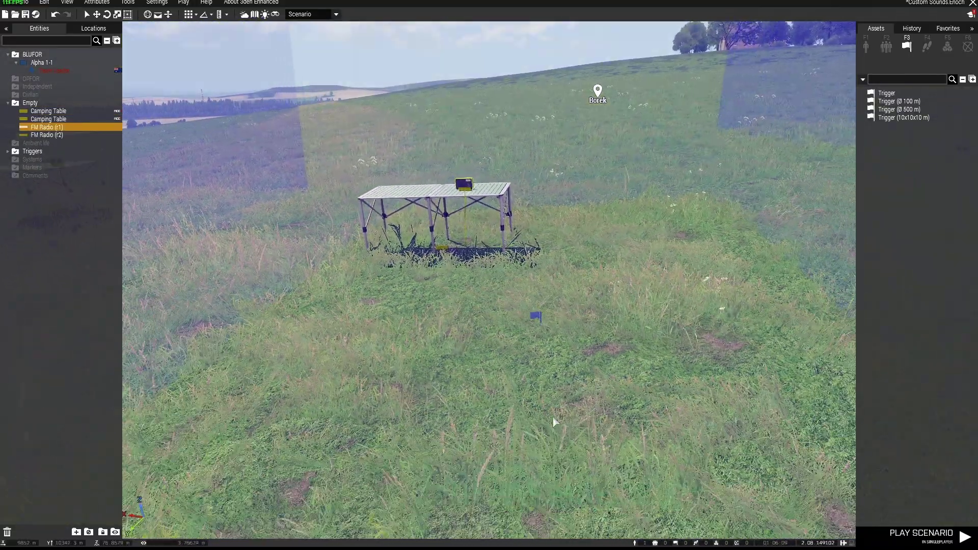
# Step: Inspect the trigger in front of the radio's camping table, selecting and deselecting it
pyautogui.moveTo(552, 417)
pyautogui.mouseDown(button='right')
pyautogui.moveTo(484, 419)
pyautogui.moveTo(527, 428)
pyautogui.moveTo(544, 416)
pyautogui.mouseUp(button='right')
pyautogui.press('q')
pyautogui.press('a')
pyautogui.click(520, 365)
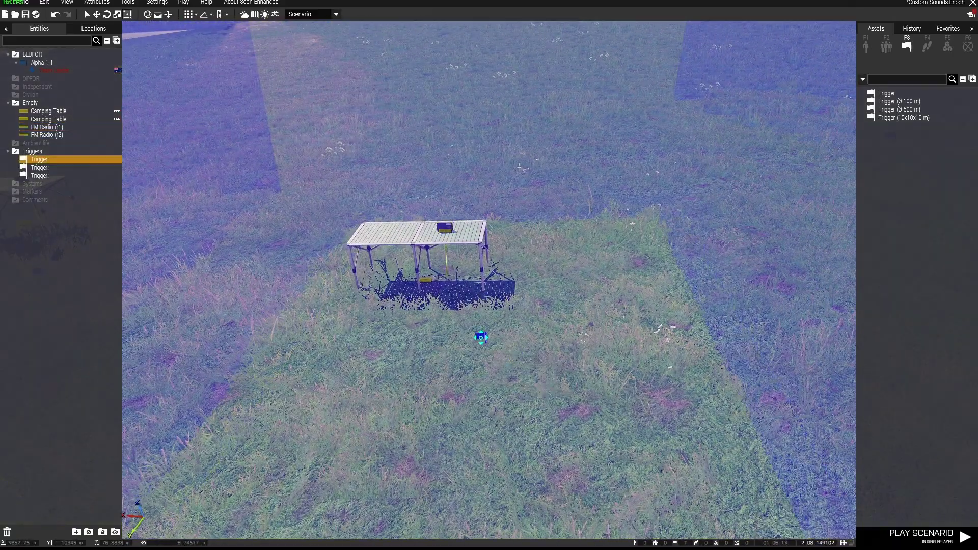
pyautogui.click(480, 370)
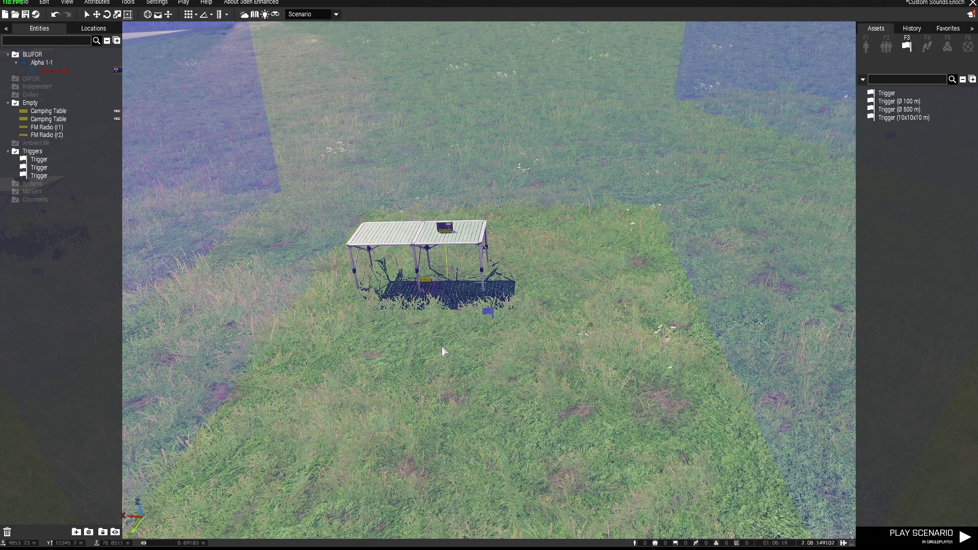
pyautogui.moveTo(442, 347)
pyautogui.mouseDown(button='right')
pyautogui.moveTo(442, 328)
pyautogui.moveTo(439, 344)
pyautogui.mouseUp(button='right')
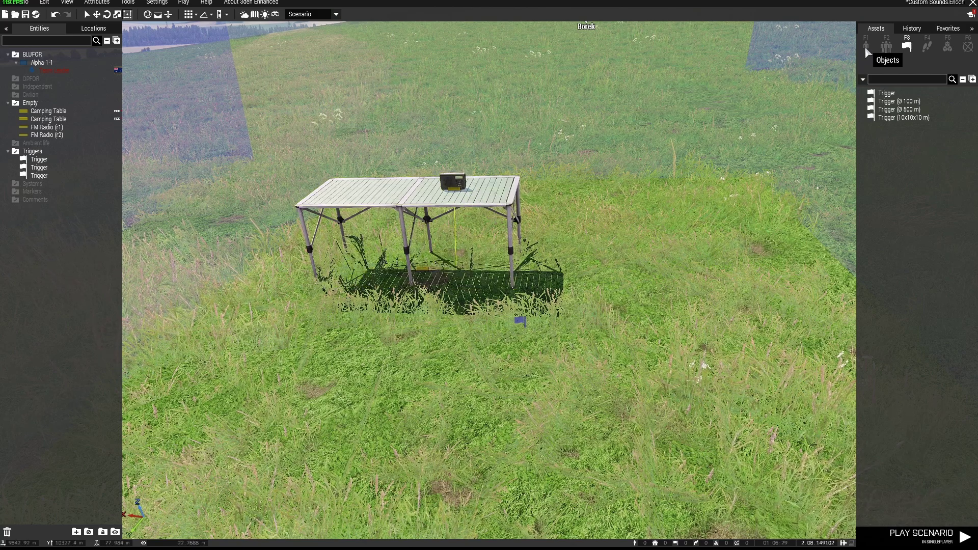
# Step: Search the object assets for "radio", browse the matches and clear the search
pyautogui.click(866, 49)
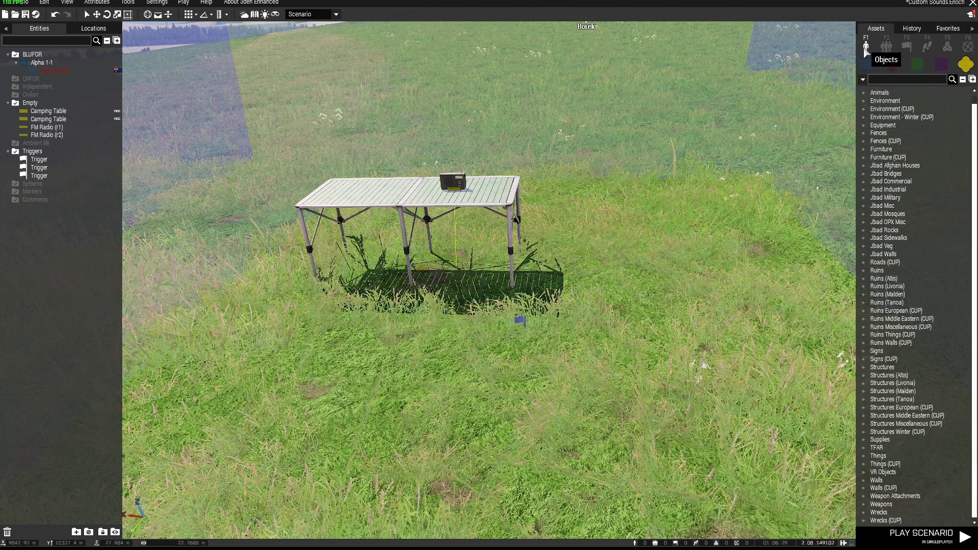
pyautogui.click(910, 80)
pyautogui.write('radio')
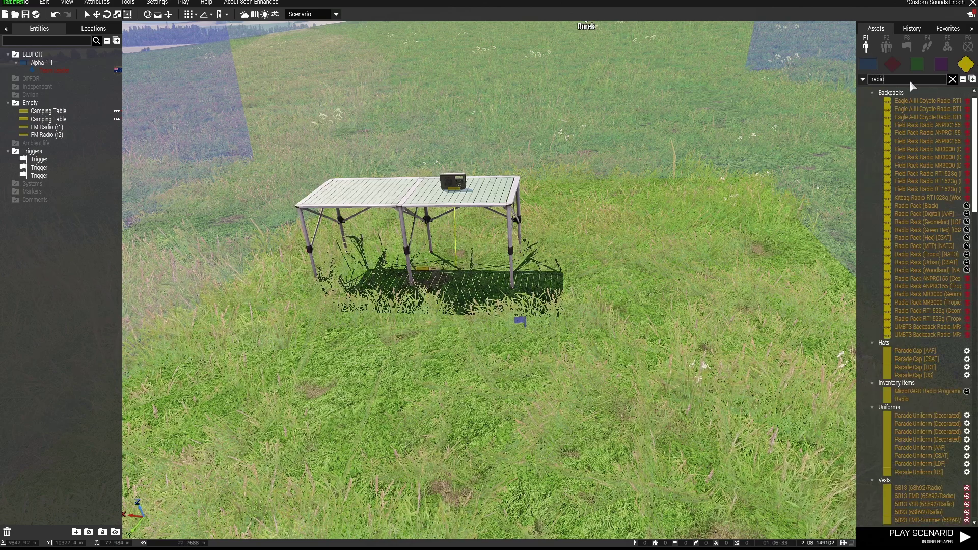
pyautogui.scroll(-5, 941, 264)
pyautogui.scroll(4, 933, 306)
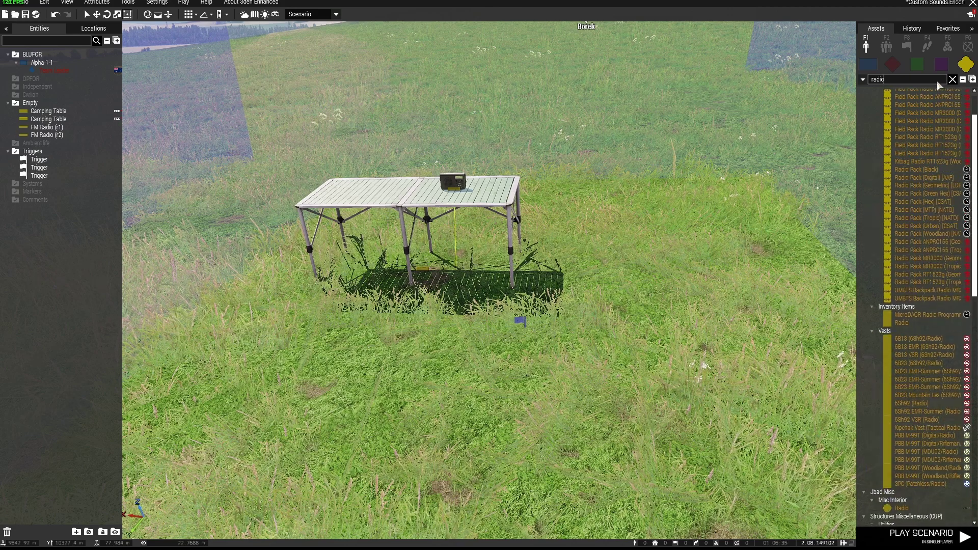
pyautogui.click(951, 80)
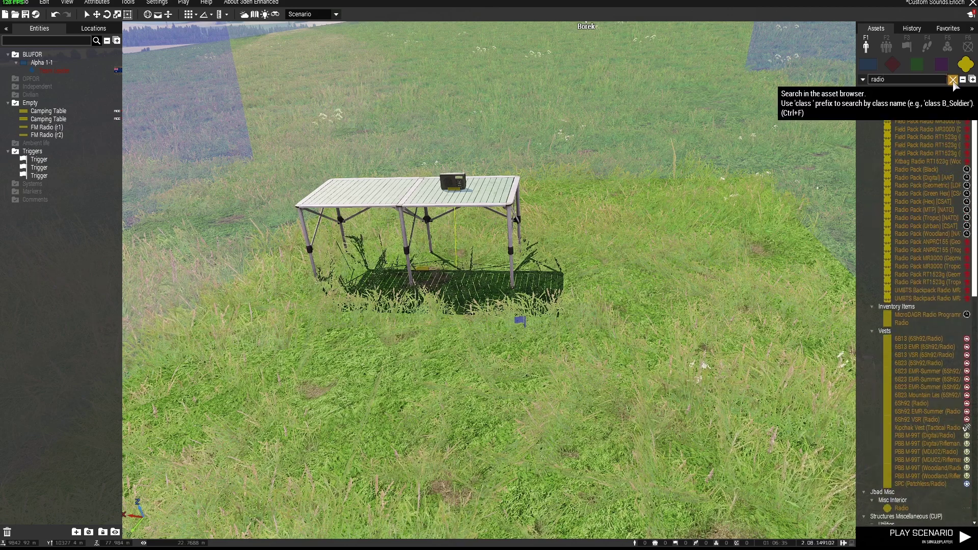
# Step: Open the attributes of the FM Radio on the table, highlight its variable name r1, and accept them
pyautogui.doubleClick(454, 187)
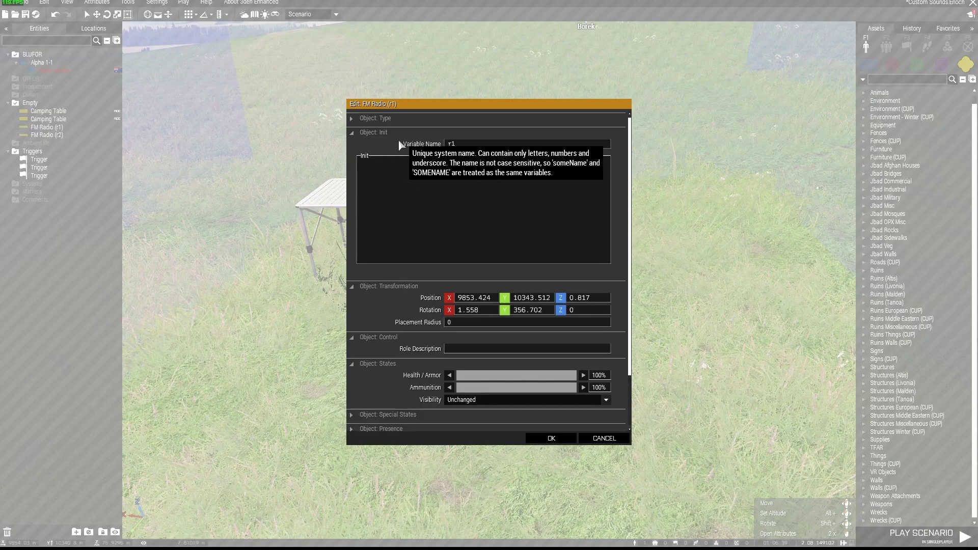
pyautogui.doubleClick(451, 144)
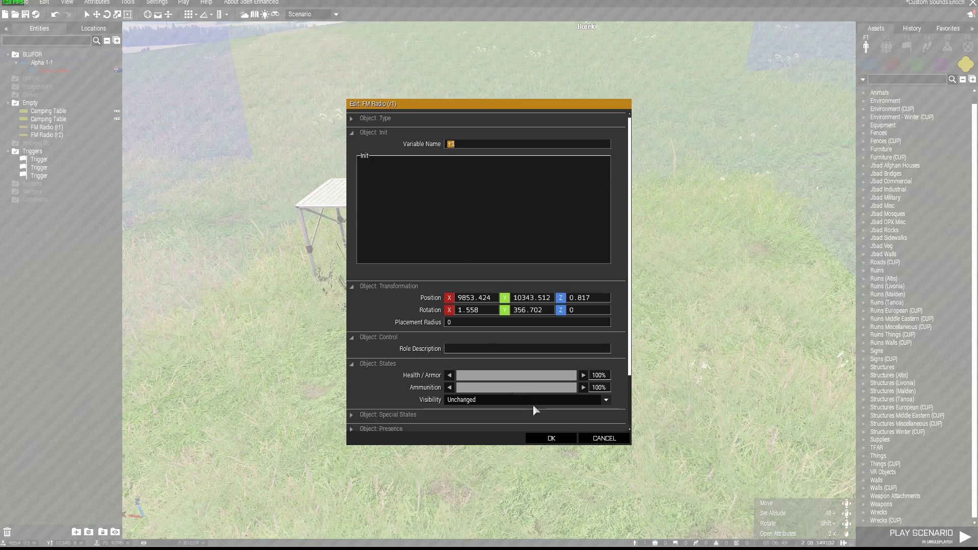
pyautogui.click(551, 438)
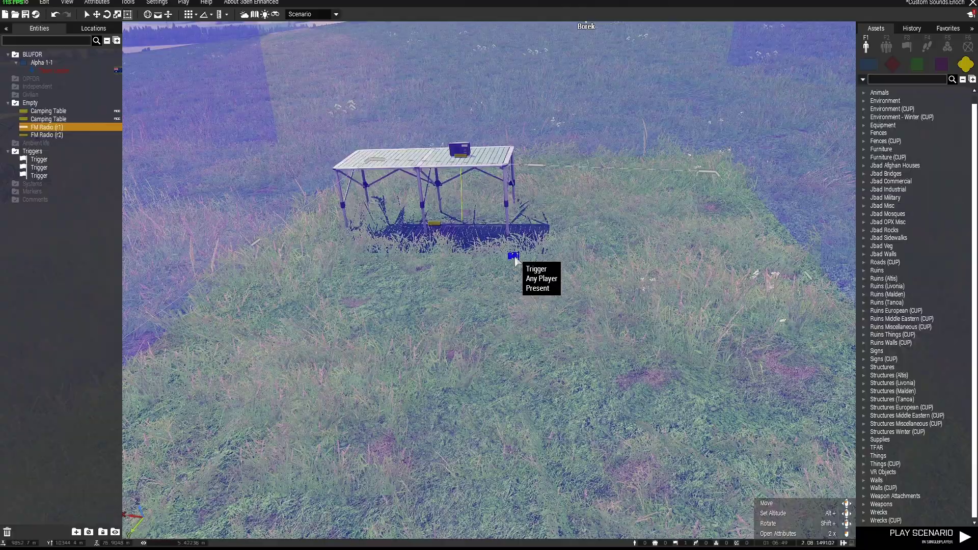
# Step: Open the trigger in front of the r1 radio's table and highlight say3D "radio2" in its On Activation code
pyautogui.doubleClick(513, 256)
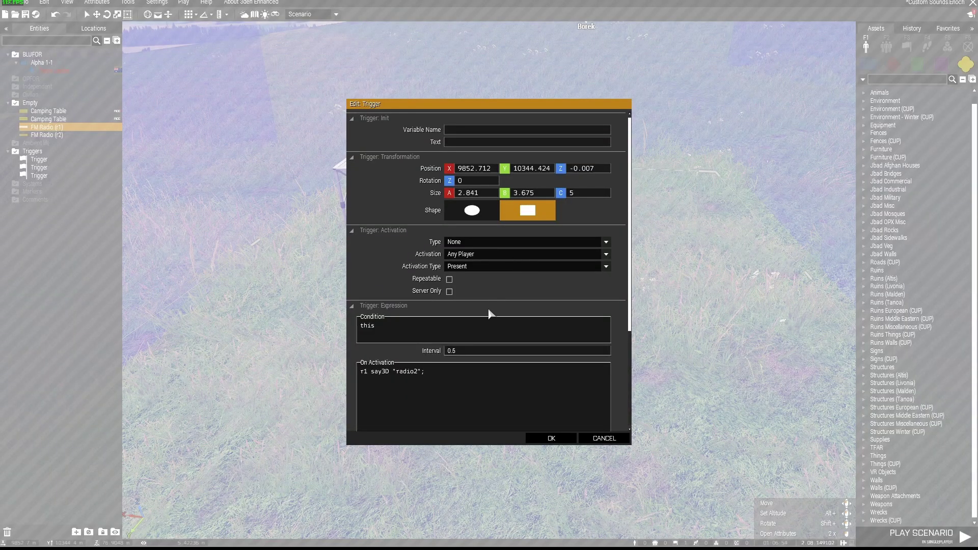
pyautogui.scroll(-3, 455, 400)
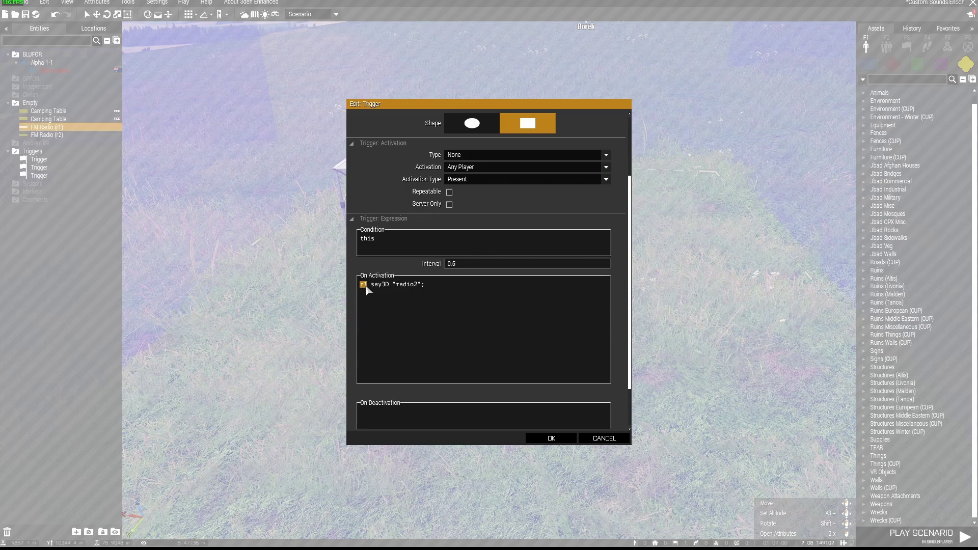
pyautogui.moveTo(370, 284); pyautogui.dragTo(418, 289)
# Step: Switch to description.ext in Notepad++ and highlight the radio2 class name and its sounds\radio2.ogg path
pyautogui.hotkey('alt', 'Tab')
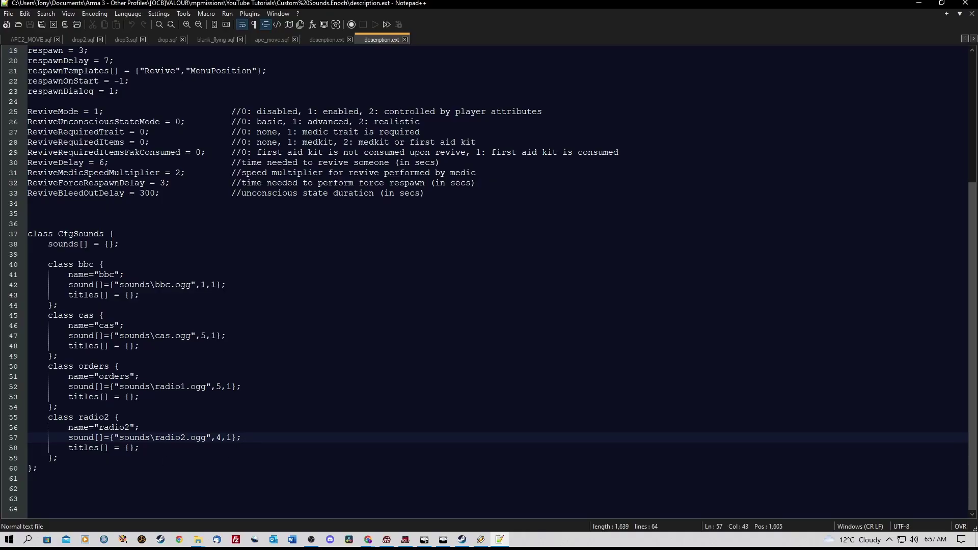
pyautogui.moveTo(79, 417); pyautogui.dragTo(108, 417)
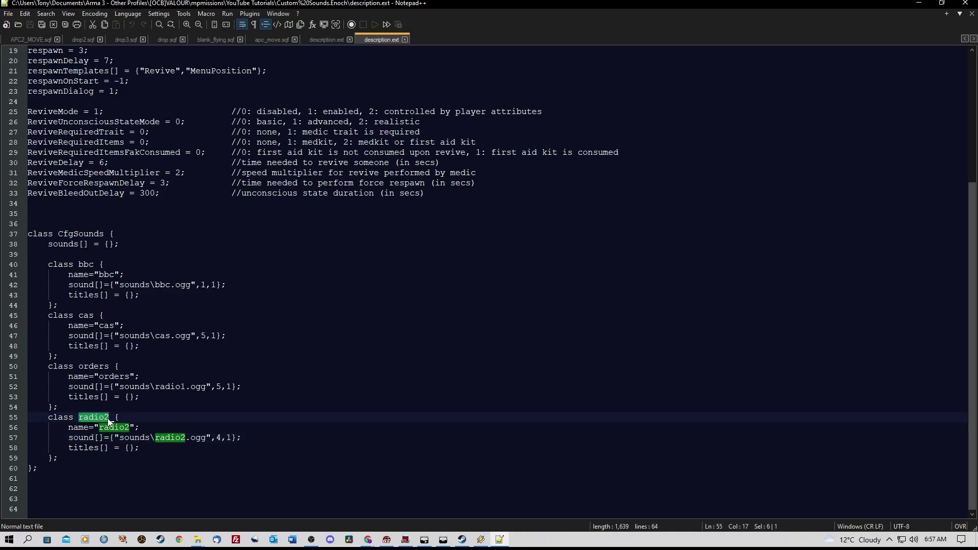
pyautogui.click(107, 428)
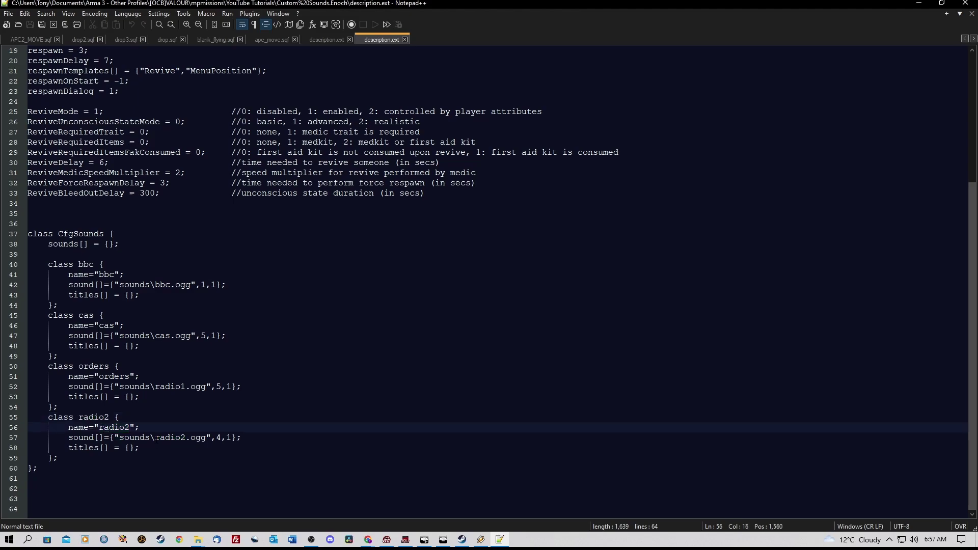
pyautogui.moveTo(119, 437); pyautogui.dragTo(206, 438)
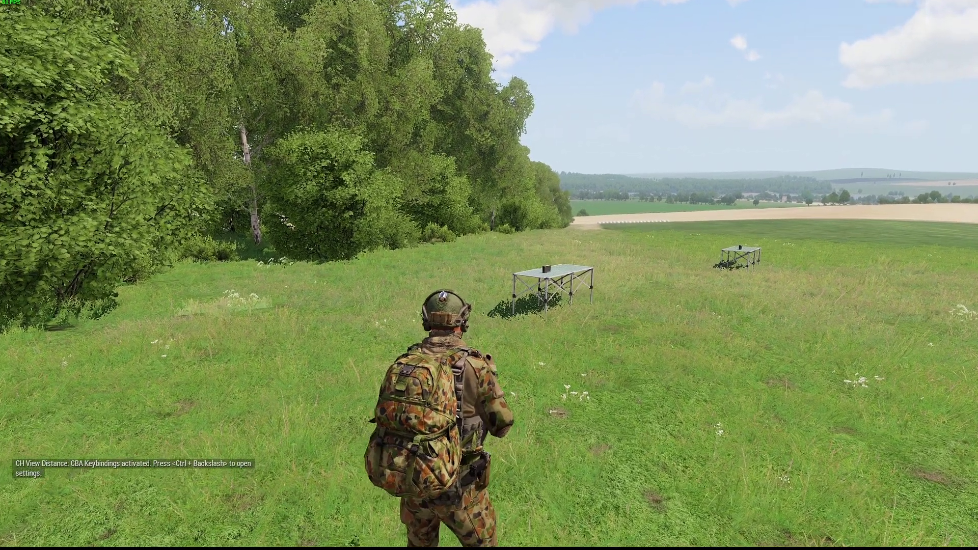
# Step: Playtest the scenario in Arma 3, walking the soldier across the field and around the radio tables to hear the triggered sounds
pyautogui.press('w')
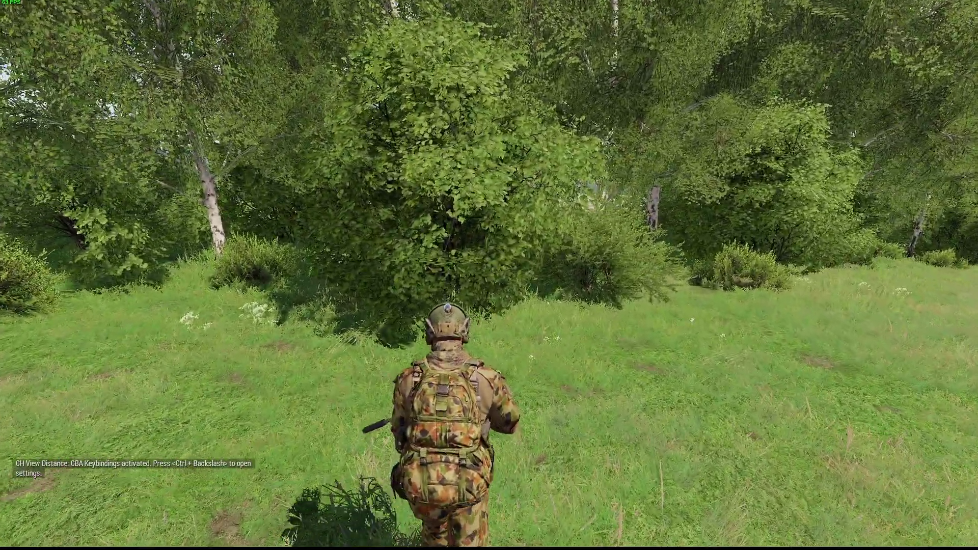
pyautogui.press('w')
pyautogui.press('w')
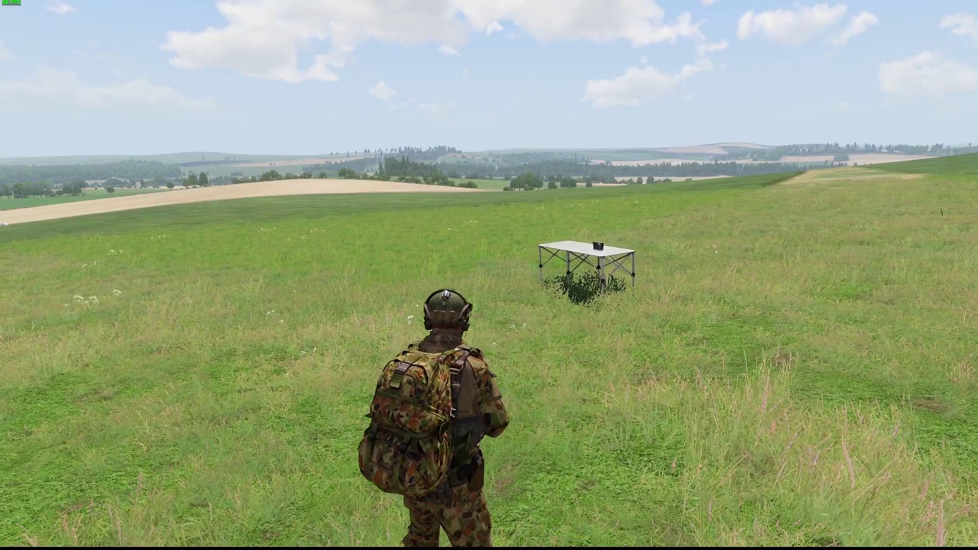
pyautogui.press('w')
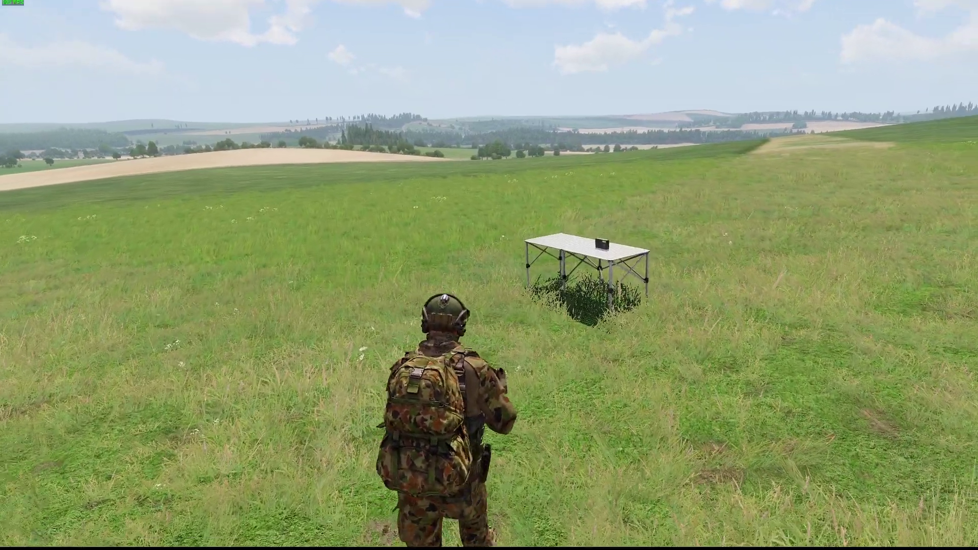
pyautogui.press('w')
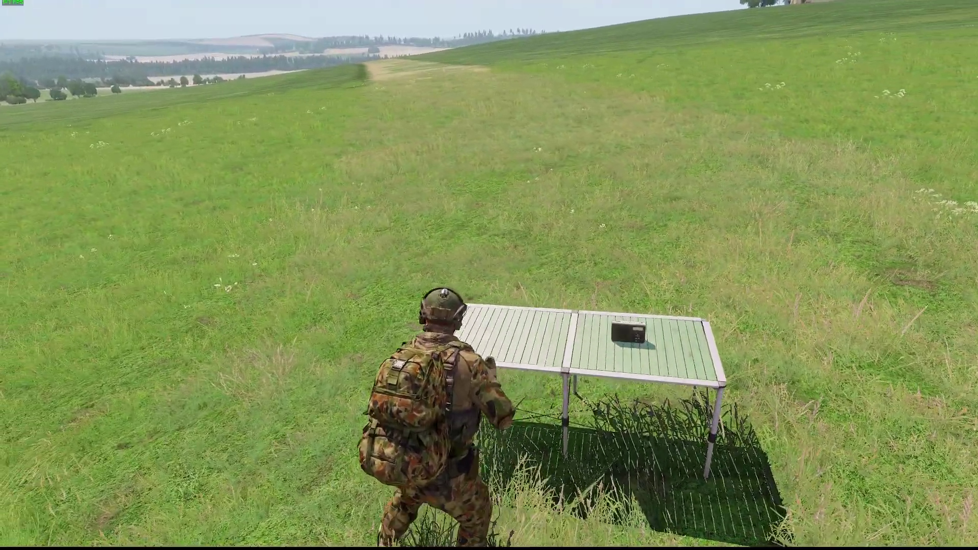
pyautogui.press('w')
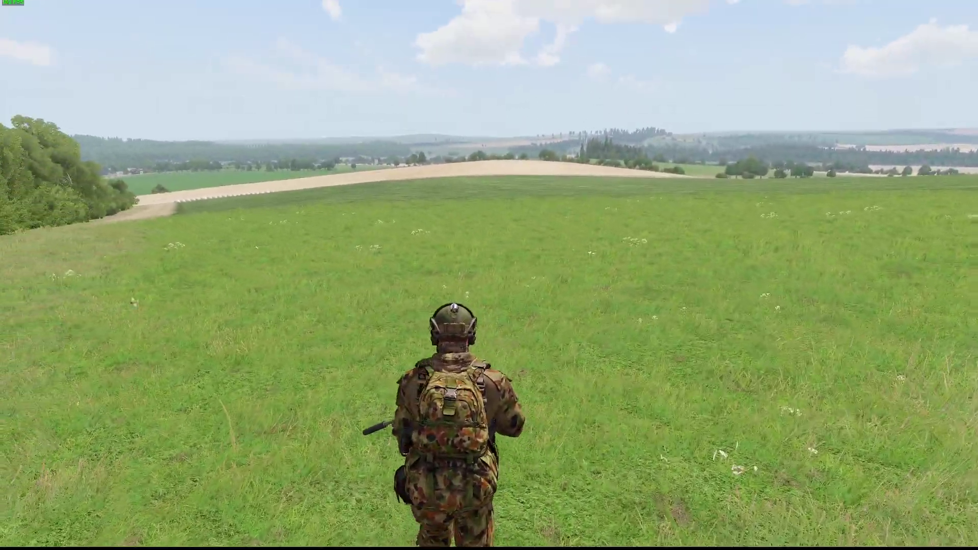
pyautogui.moveTo(489, 275)
pyautogui.press('w')
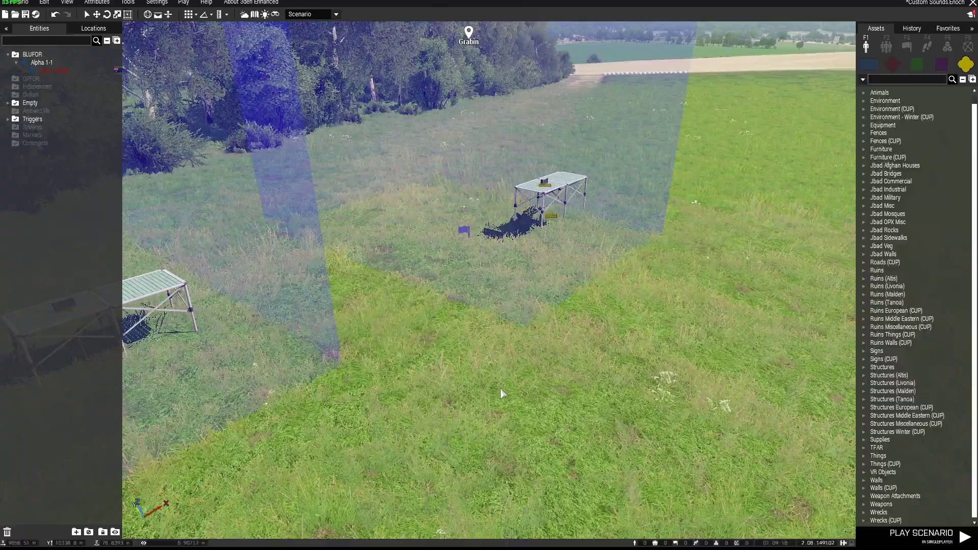
# Step: Open the trigger beside the second radio table, highlight say3D "cas" in its On Activation code, and close it without changes
pyautogui.press('w')
pyautogui.moveTo(500, 389); pyautogui.dragTo(493, 395, button='right')
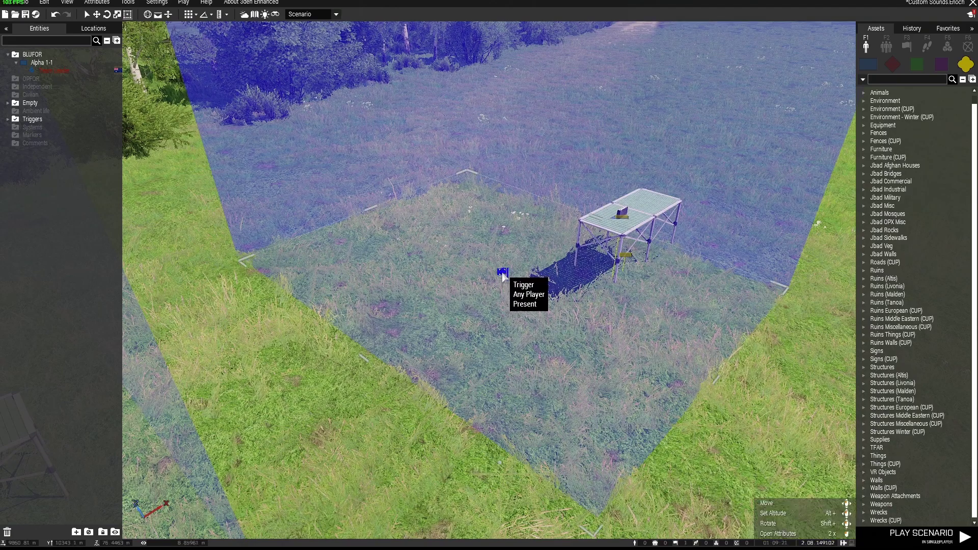
pyautogui.doubleClick(503, 273)
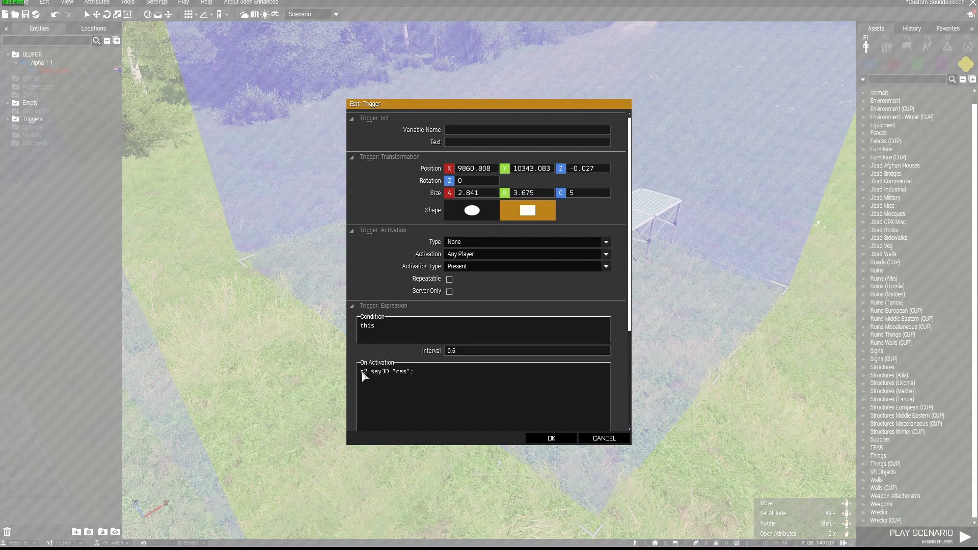
pyautogui.moveTo(371, 373); pyautogui.dragTo(406, 375)
pyautogui.click(601, 438)
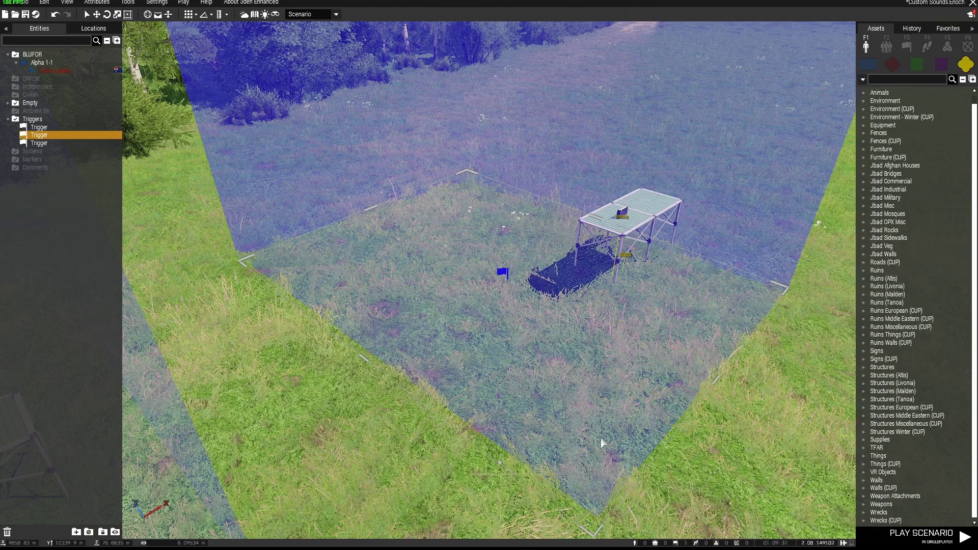
# Step: Check the variable name of the radio on this table, and review its neighbouring trigger's activation code, accepting both dialogs
pyautogui.doubleClick(622, 212)
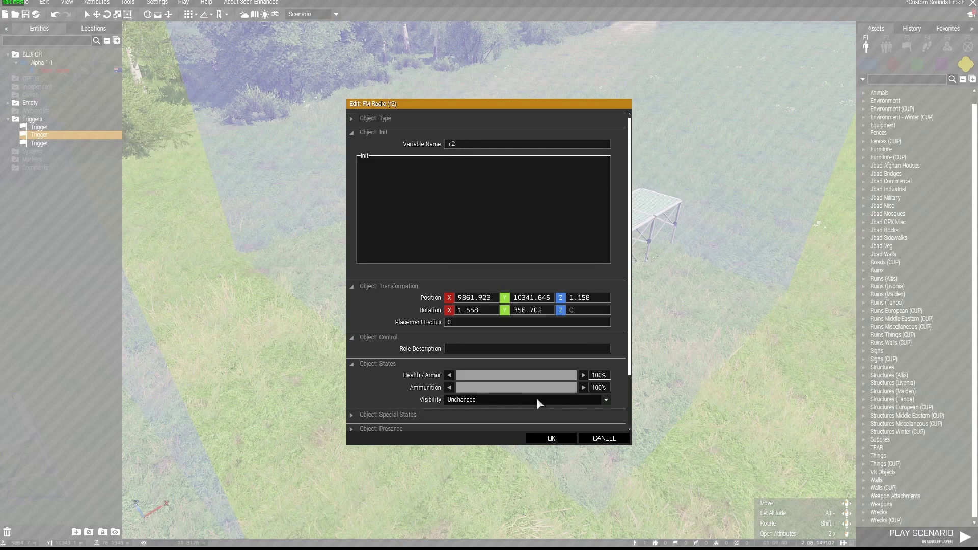
pyautogui.click(540, 438)
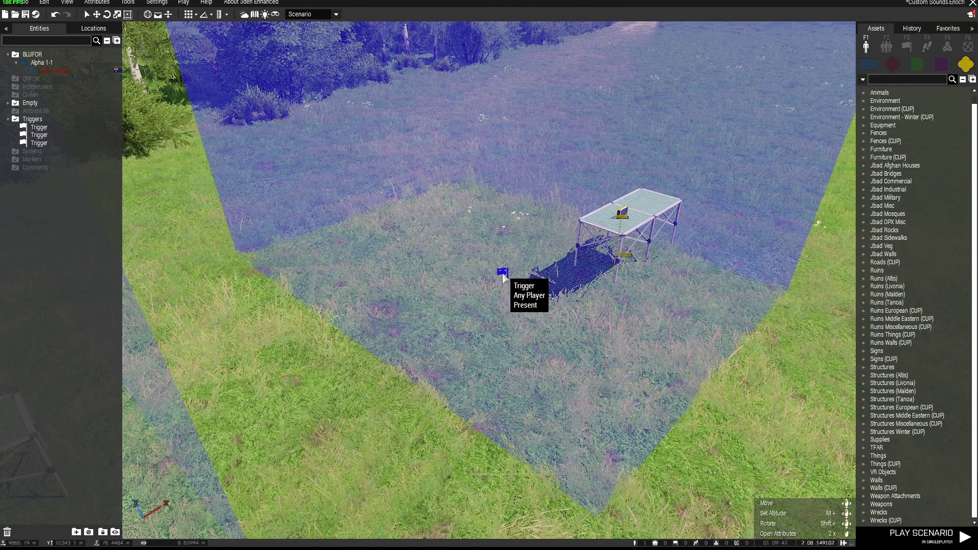
pyautogui.doubleClick(501, 272)
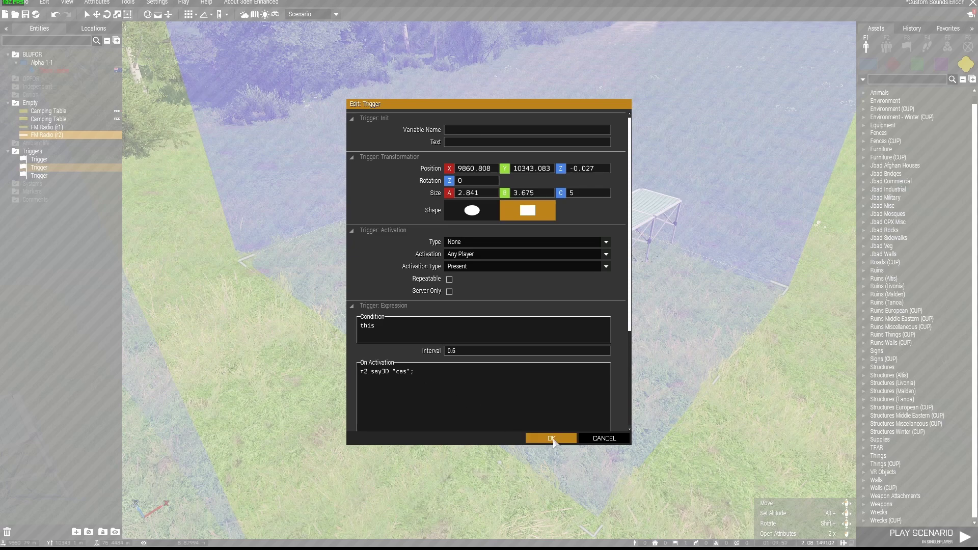
pyautogui.click(552, 438)
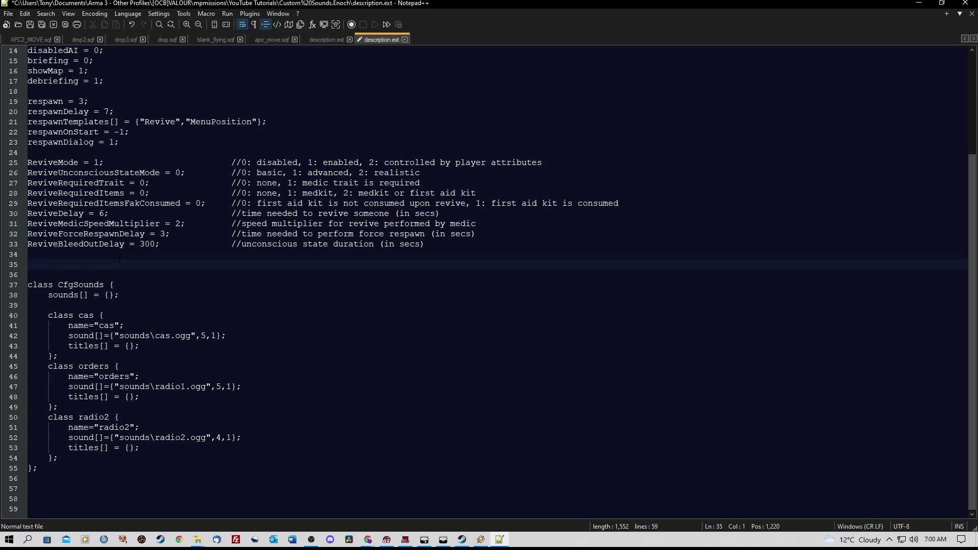
# Step: Review description.ext in Notepad++ and highlight the whole CfgSounds class block, clearing the selection again
pyautogui.scroll(5, 120, 258)
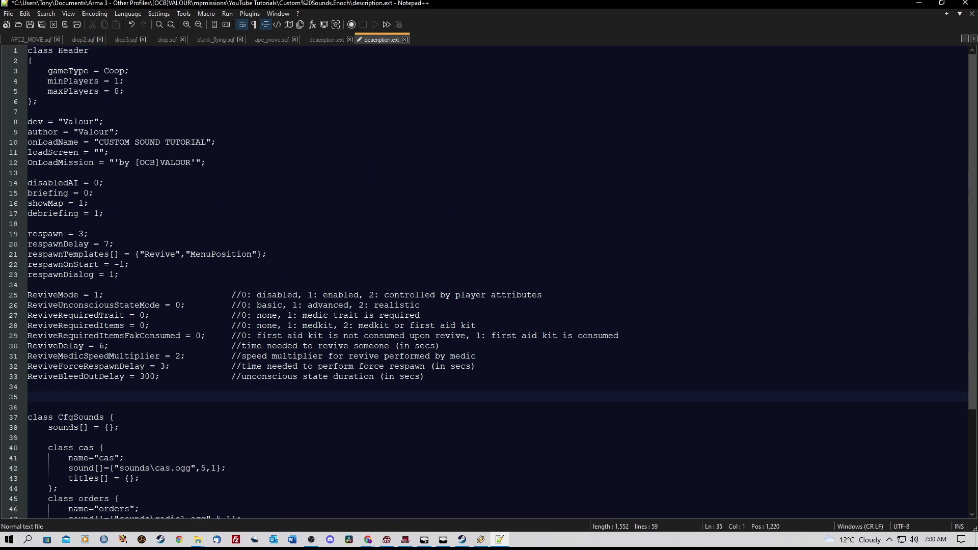
pyautogui.scroll(-5, 120, 258)
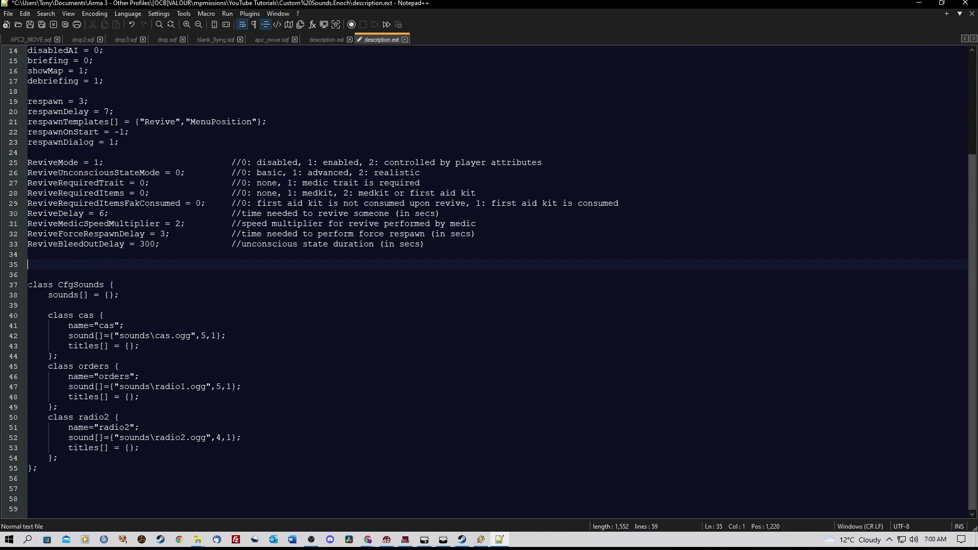
pyautogui.moveTo(29, 284); pyautogui.dragTo(224, 400)
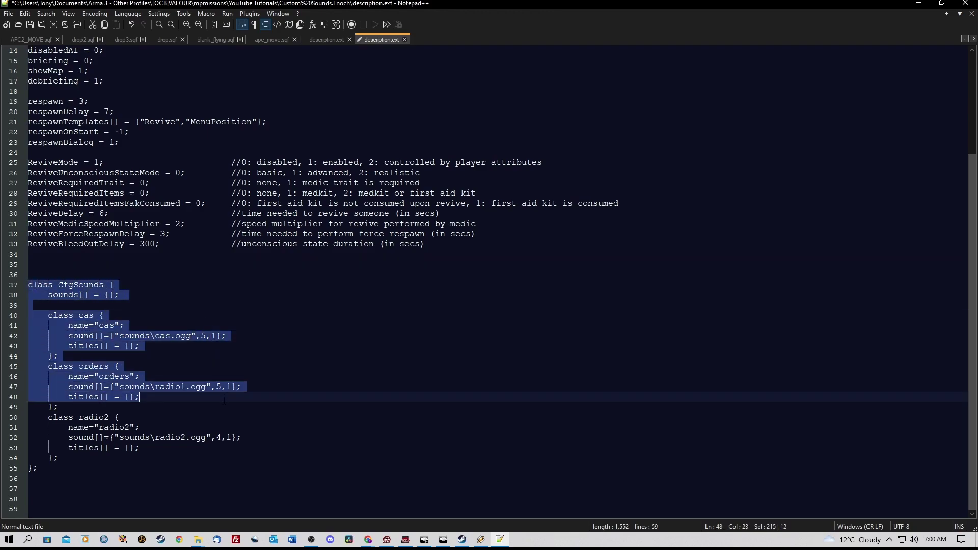
pyautogui.hotkey('shift', 'Down')
pyautogui.hotkey('shift', 'Down')
pyautogui.hotkey('shift', 'Down')
pyautogui.hotkey('shift', 'Down')
pyautogui.hotkey('shift', 'Down')
pyautogui.hotkey('shift', 'Down')
pyautogui.hotkey('shift', 'Down')
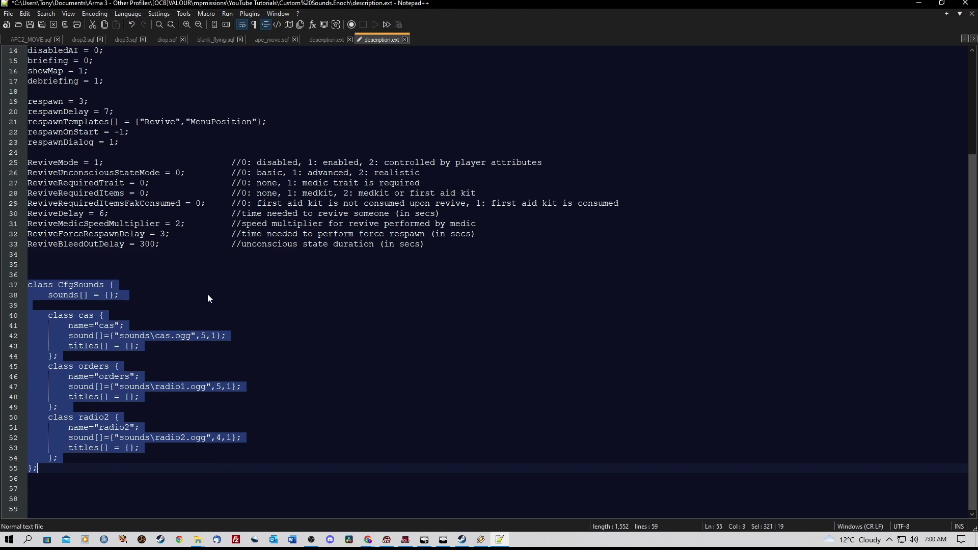
pyautogui.click(206, 294)
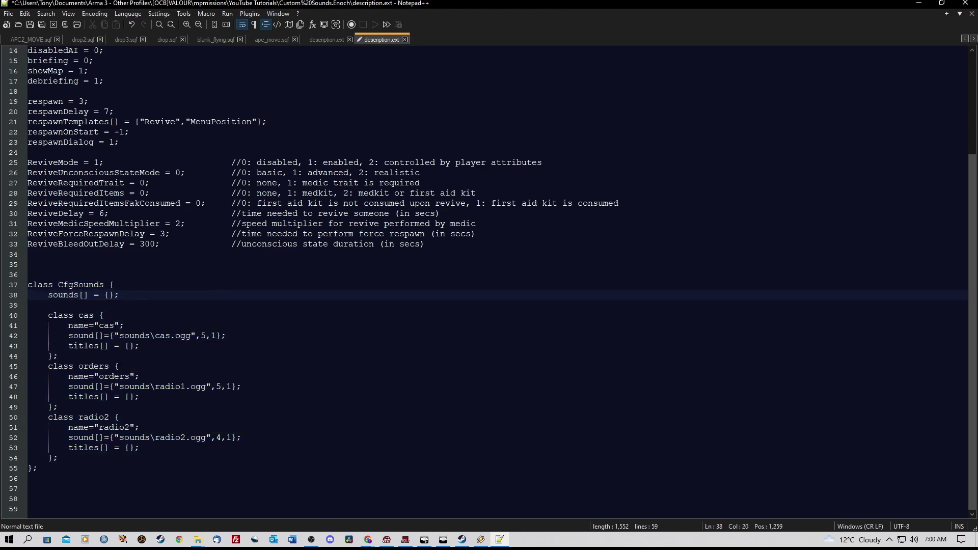
# Step: Highlight the cas class name, its name entry and its sounds\cas.ogg path in CfgSounds
pyautogui.doubleClick(84, 315)
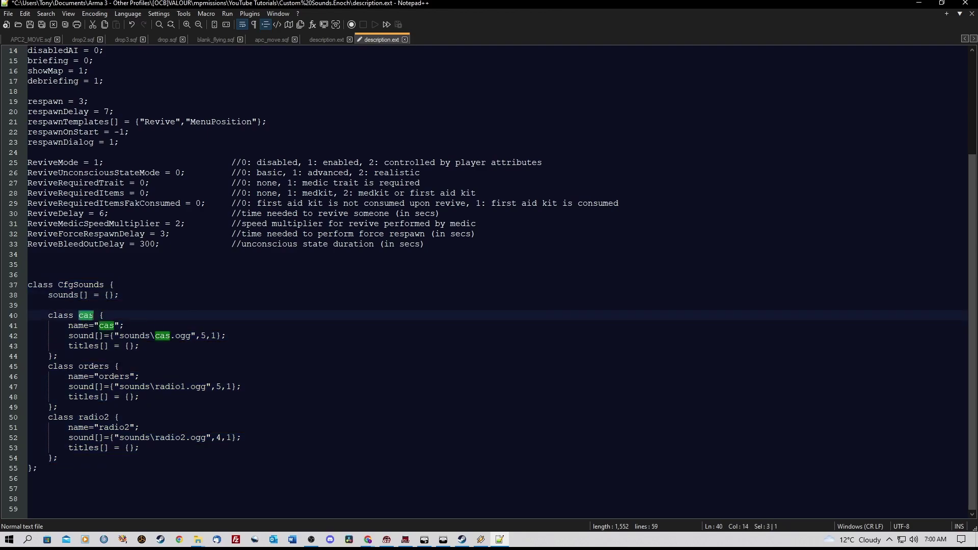
pyautogui.click(97, 336)
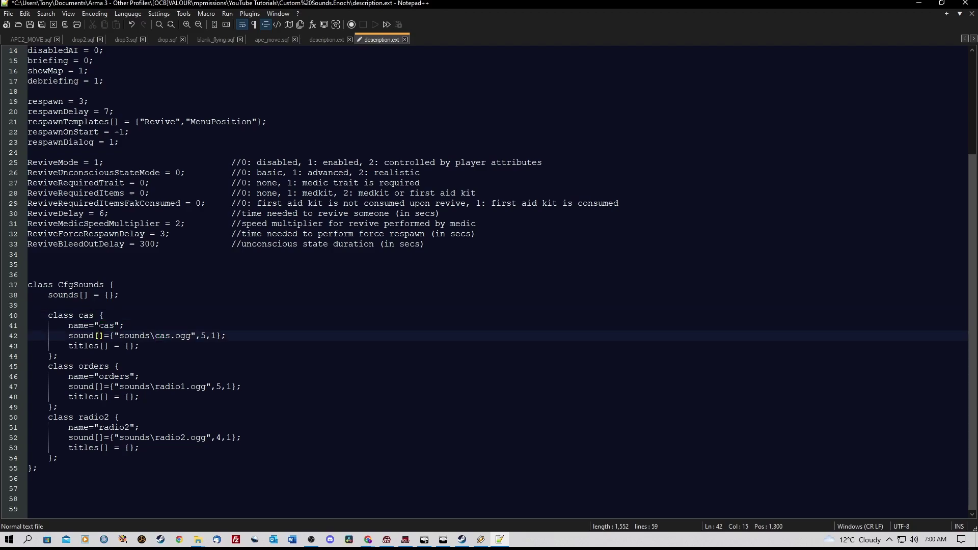
pyautogui.moveTo(100, 326); pyautogui.dragTo(114, 325)
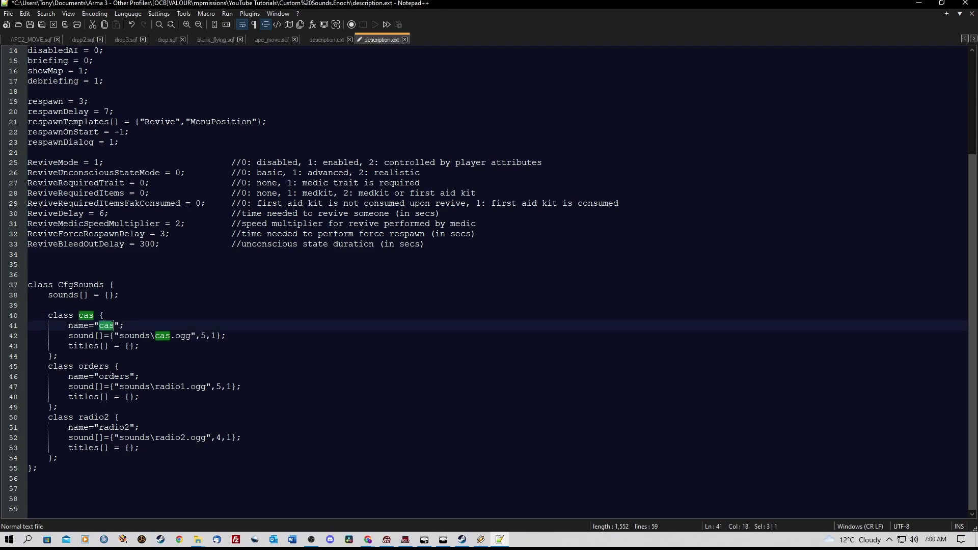
pyautogui.click(131, 326)
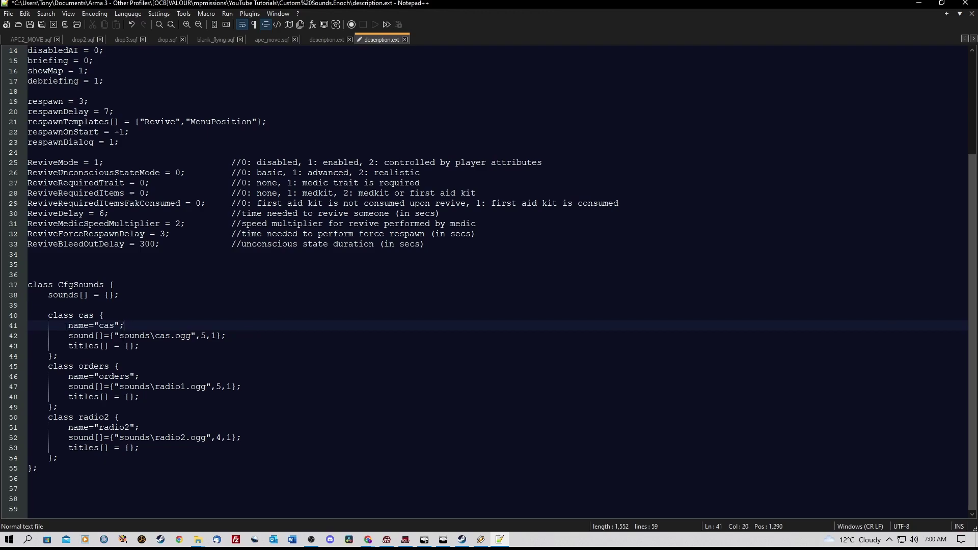
pyautogui.moveTo(120, 335); pyautogui.dragTo(191, 336)
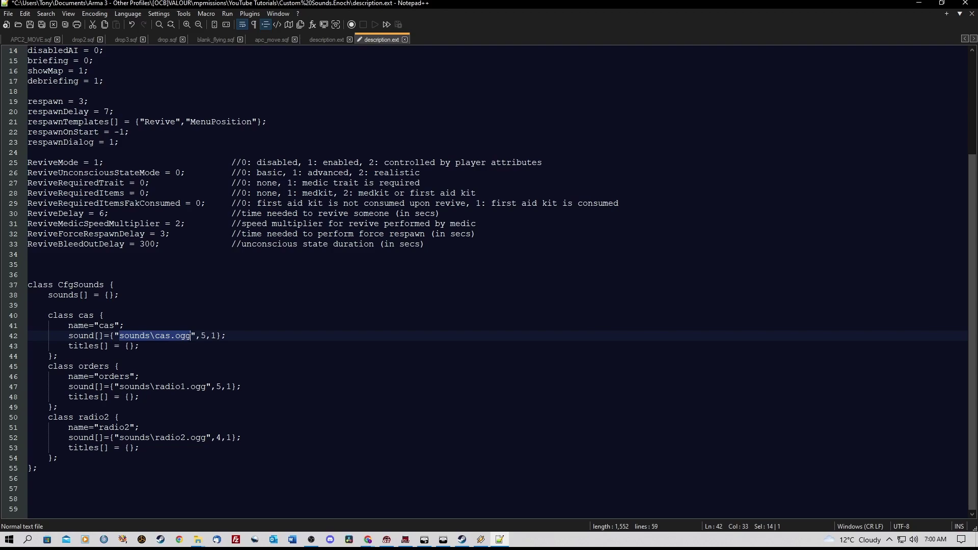
# Step: Highlight the two numeric parameters after the cas.ogg path, plus the last parameter of the orders sound
pyautogui.doubleClick(203, 335)
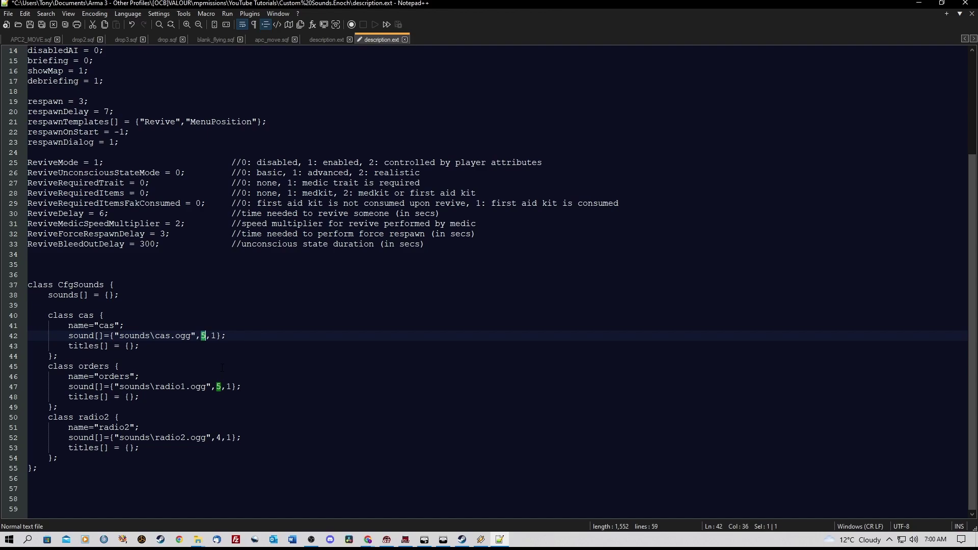
pyautogui.click(204, 339)
pyautogui.doubleClick(213, 336)
pyautogui.click(245, 352)
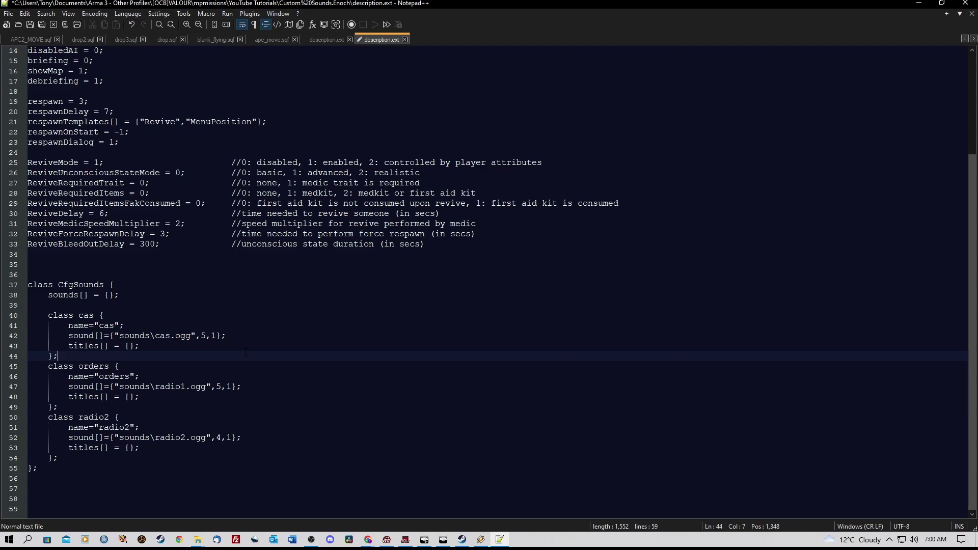
pyautogui.doubleClick(228, 387)
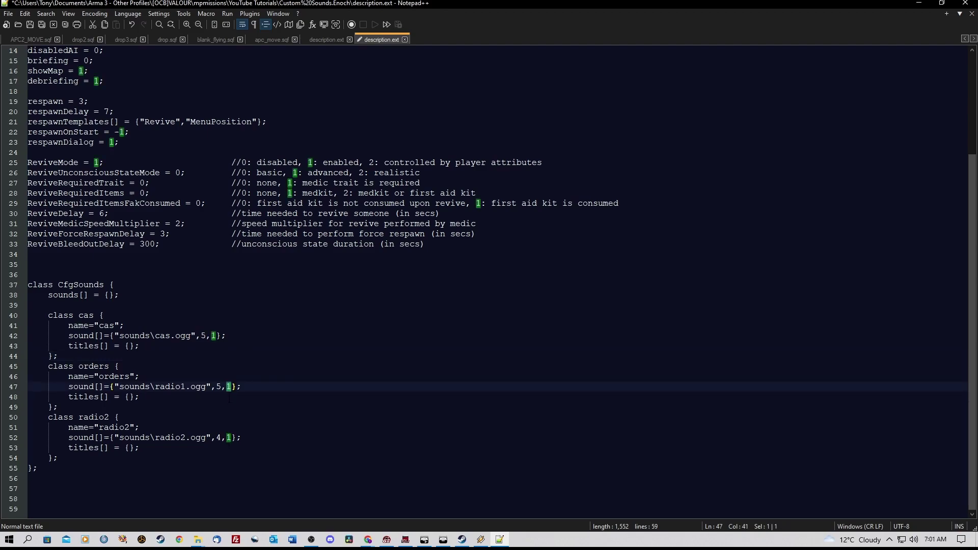
pyautogui.click(234, 336)
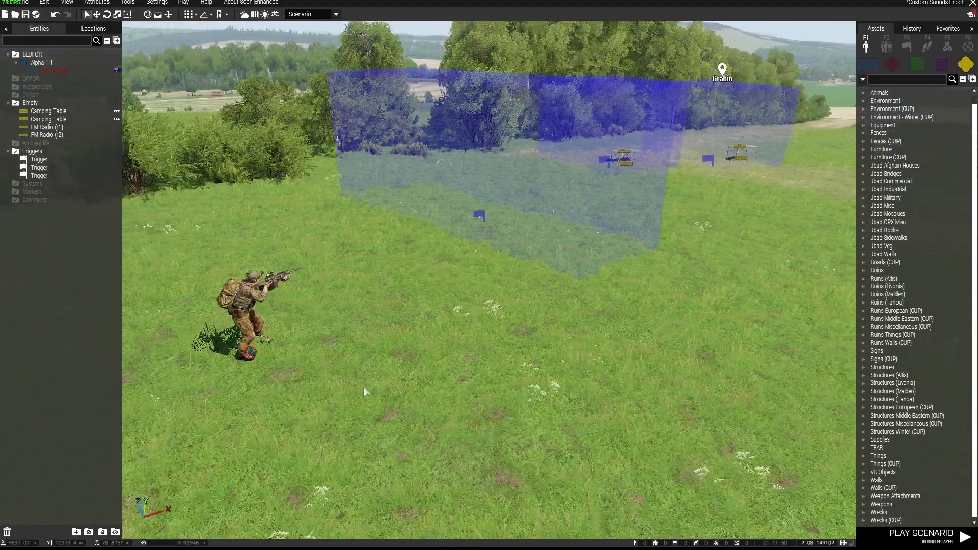
# Step: Review the playSound call and highlight its sound name in the activation code of the trigger nearest the soldier, accepting the dialog
pyautogui.moveTo(362, 386); pyautogui.dragTo(350, 381, button='right')
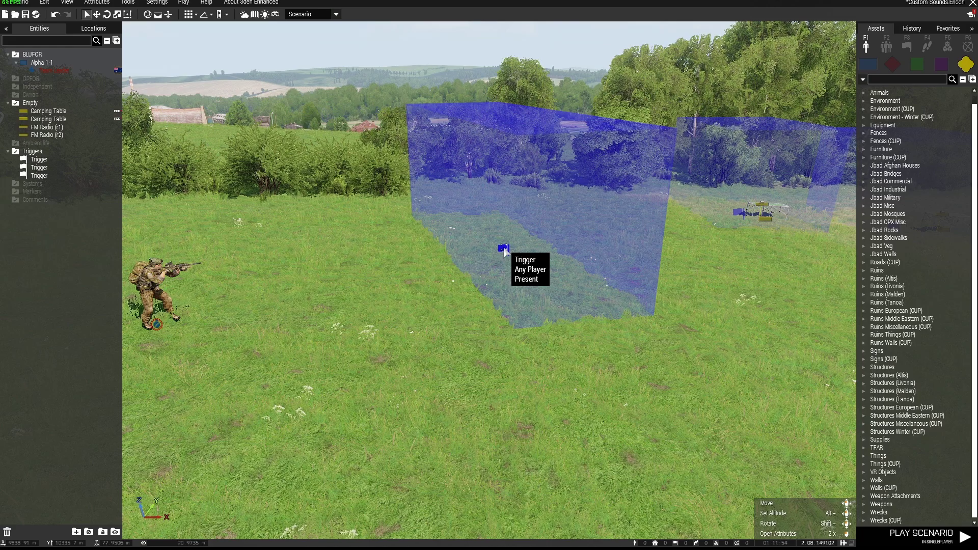
pyautogui.doubleClick(503, 247)
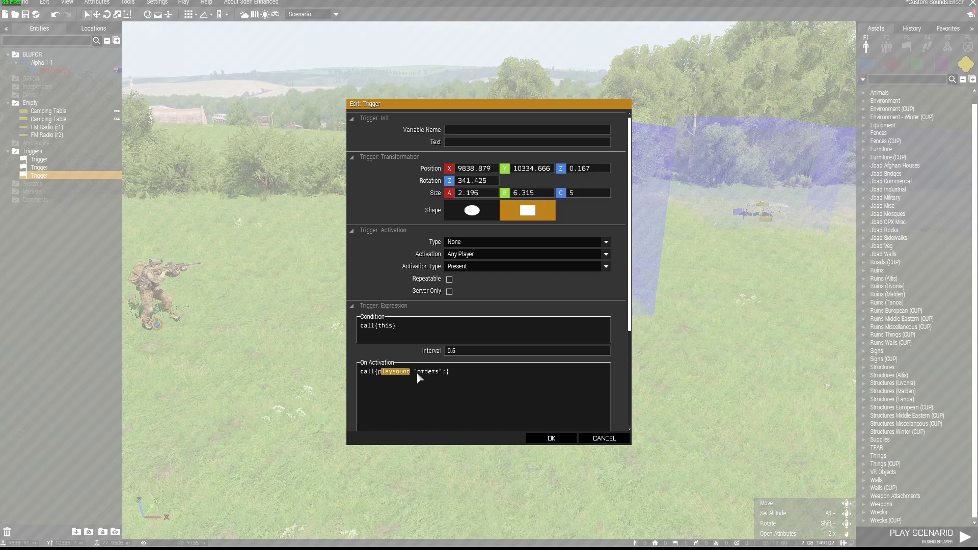
pyautogui.moveTo(417, 373); pyautogui.dragTo(438, 375)
pyautogui.click(457, 376)
pyautogui.click(548, 440)
# Step: Select the r1 radio and highlight the say3D call in its neighbouring trigger's activation code, accepting the dialog
pyautogui.moveTo(548, 439); pyautogui.dragTo(735, 441, button='right')
pyautogui.press('d')
pyautogui.press('w')
pyautogui.press('a')
pyautogui.press('w')
pyautogui.click(518, 266)
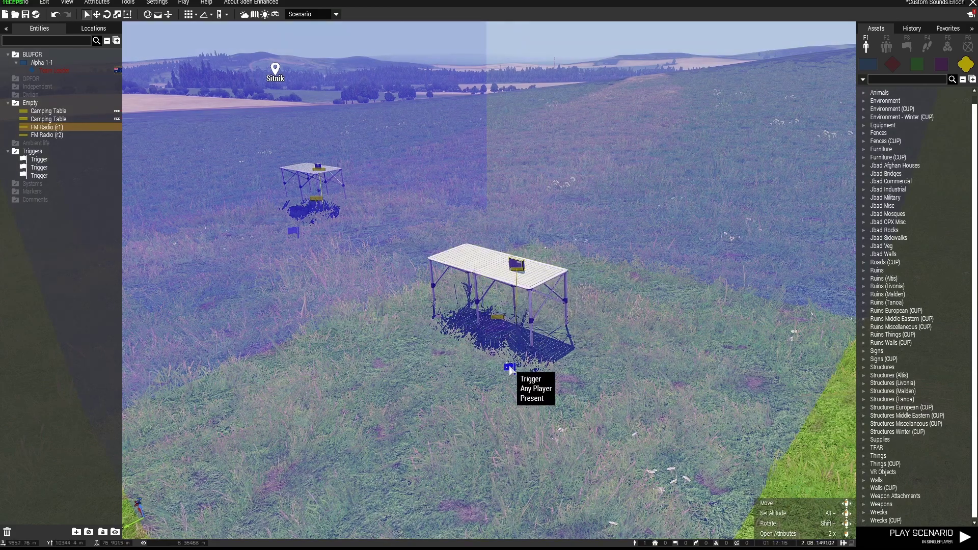
pyautogui.doubleClick(509, 366)
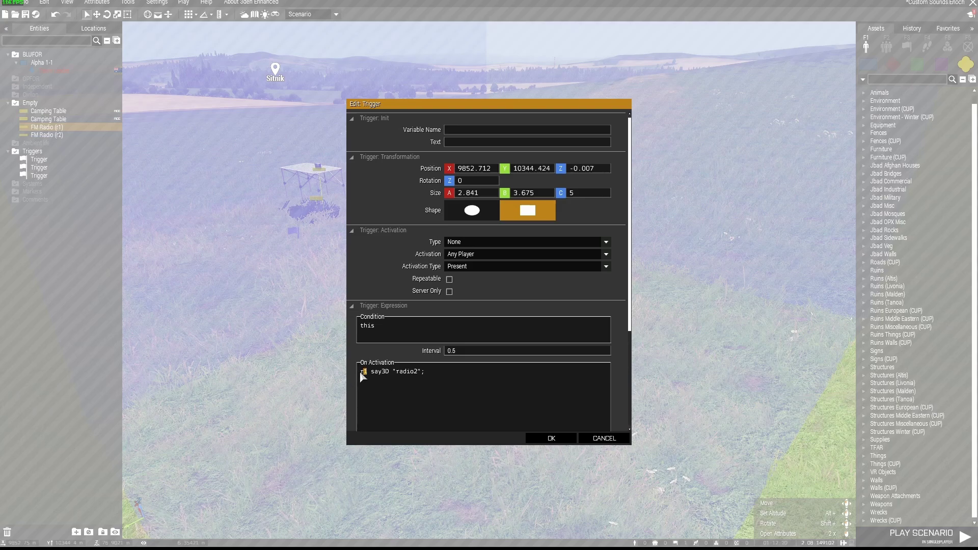
pyautogui.moveTo(370, 374); pyautogui.dragTo(421, 372)
pyautogui.click(551, 438)
# Step: Check the variable name of the FM radio on the other camping table and accept its attributes
pyautogui.press('a')
pyautogui.press('w')
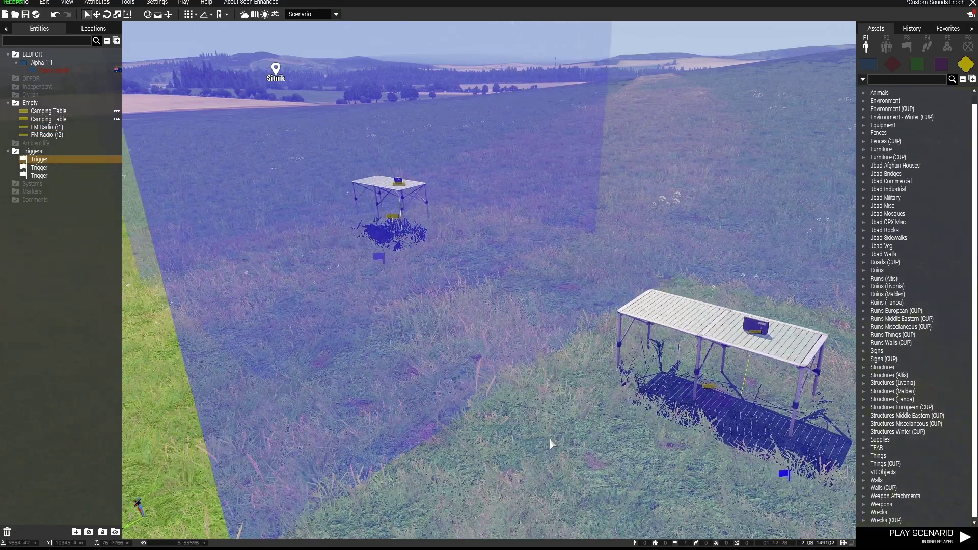
pyautogui.press('d')
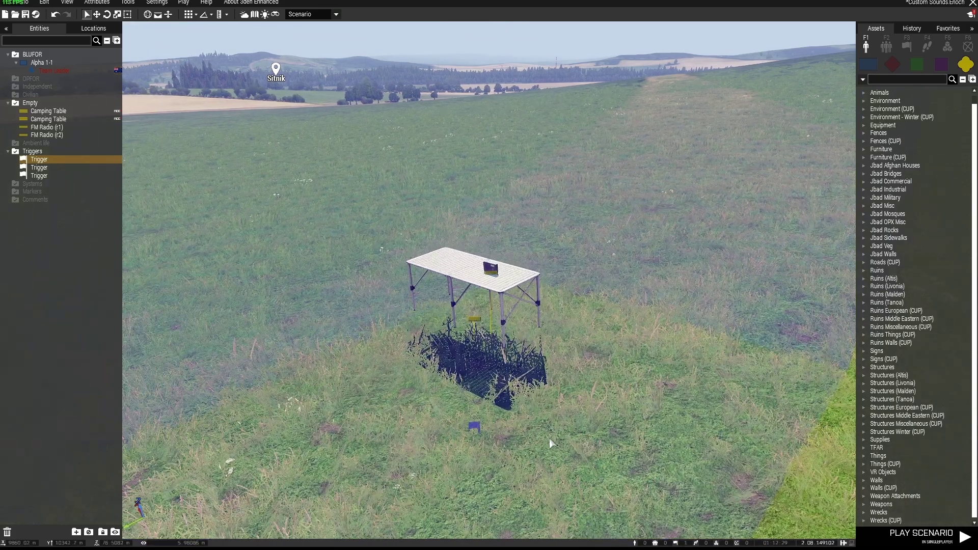
pyautogui.click(489, 268)
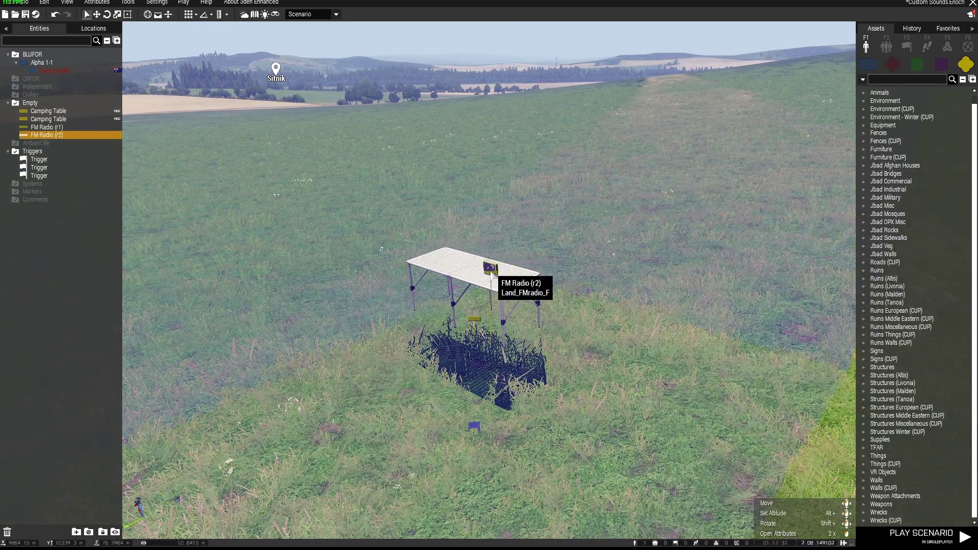
pyautogui.doubleClick(490, 268)
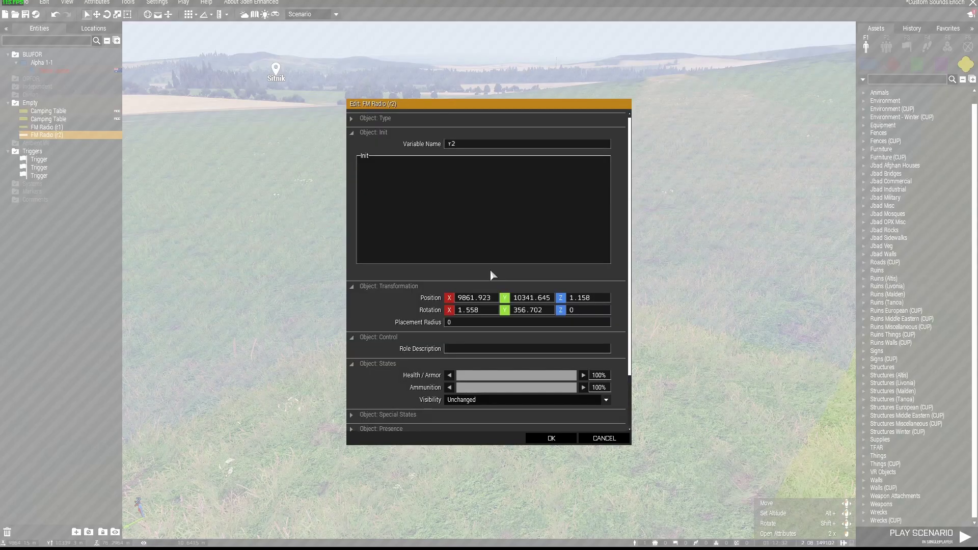
pyautogui.click(552, 438)
# Step: Review the say3D activation code of the trigger beside the r2 radio's table, accepting the dialog
pyautogui.click(474, 426)
pyautogui.doubleClick(475, 426)
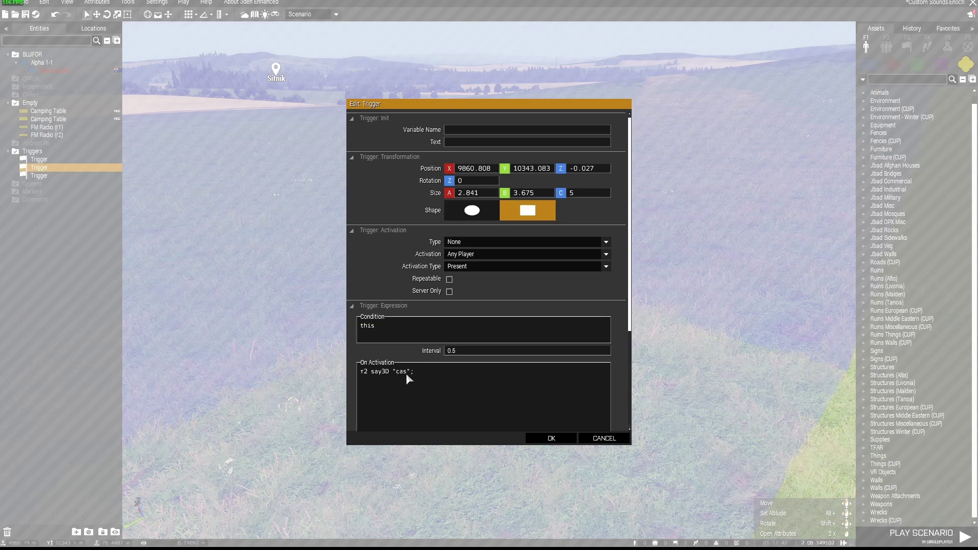
pyautogui.click(551, 438)
# Step: Select the Team Leader and examine the three trigger areas and both radio tables across the field
pyautogui.moveTo(718, 433); pyautogui.dragTo(444, 433, button='right')
pyautogui.press('w')
pyautogui.press('d')
pyautogui.press('s')
pyautogui.press('w')
pyautogui.moveTo(294, 364); pyautogui.dragTo(350, 382)
pyautogui.moveTo(387, 394); pyautogui.dragTo(367, 397, button='right')
pyautogui.press('d')
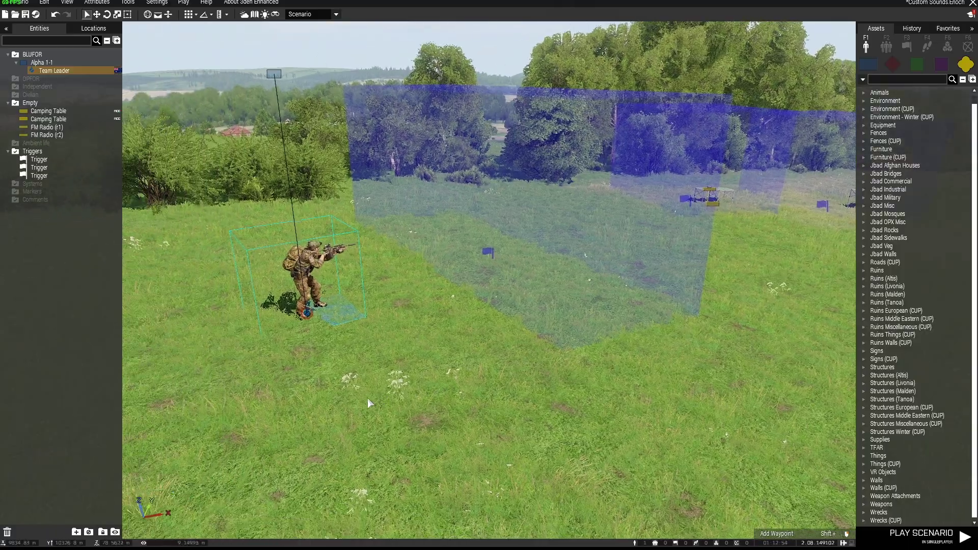
pyautogui.press('w')
pyautogui.press('w')
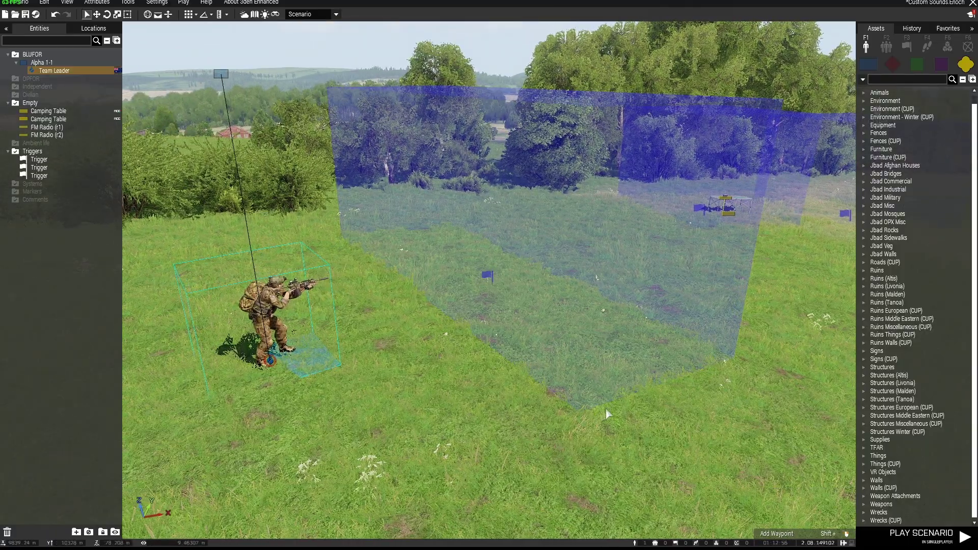
pyautogui.press('d')
pyautogui.moveTo(607, 410); pyautogui.dragTo(610, 414, button='right')
pyautogui.press('w')
pyautogui.press('w')
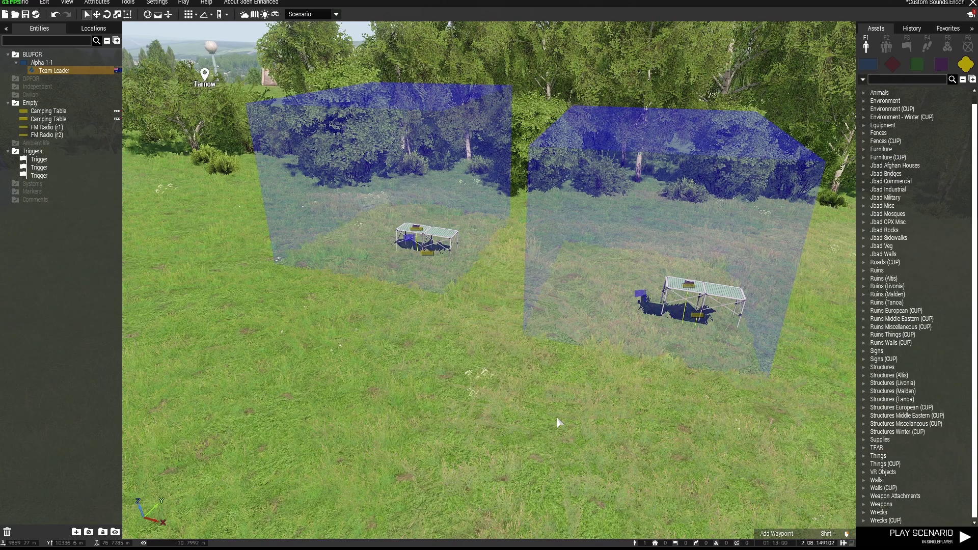
pyautogui.press('a')
pyautogui.moveTo(557, 418); pyautogui.dragTo(580, 416, button='right')
# Step: Switch to File Explorer, point out the sounds folder in the Custom%20Sounds.Enoch mission folder, and return to Arma 3
pyautogui.hotkey('alt', 'Tab')
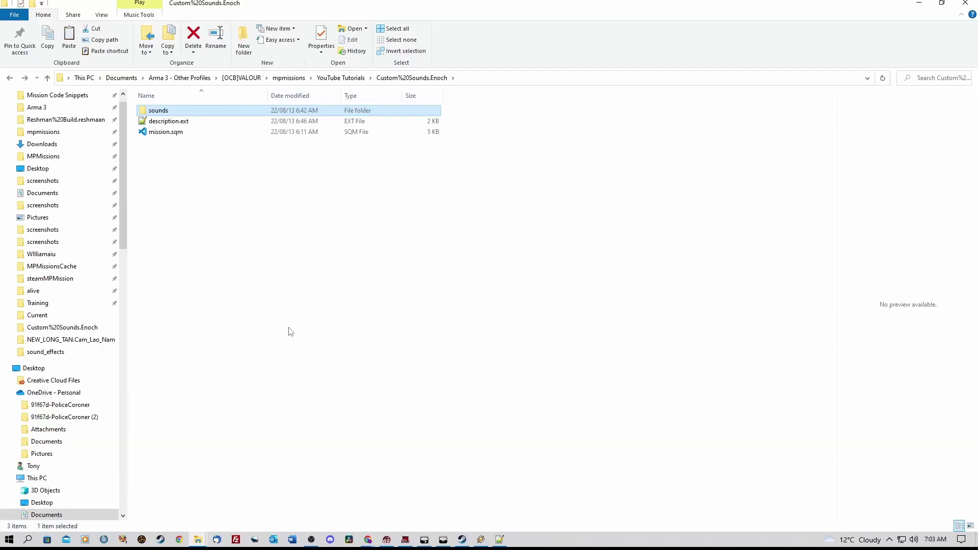
pyautogui.click(178, 166)
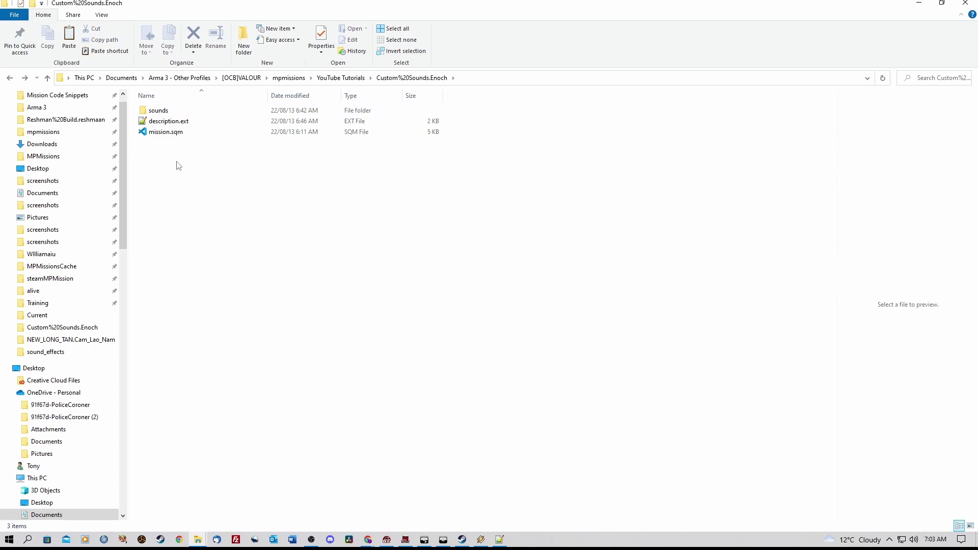
pyautogui.click(185, 113)
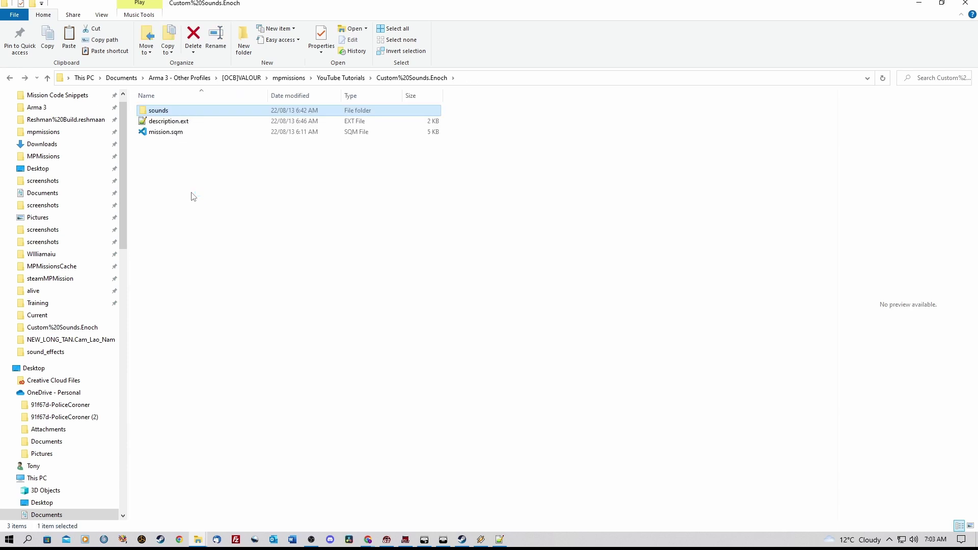
pyautogui.hotkey('alt', 'Tab')
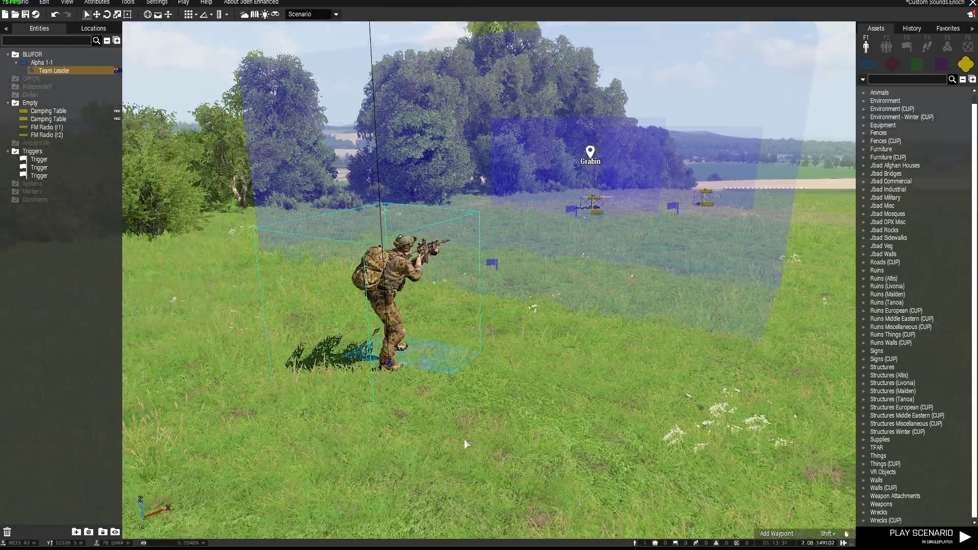
pyautogui.press('d')
pyautogui.press('w')
pyautogui.press('d')
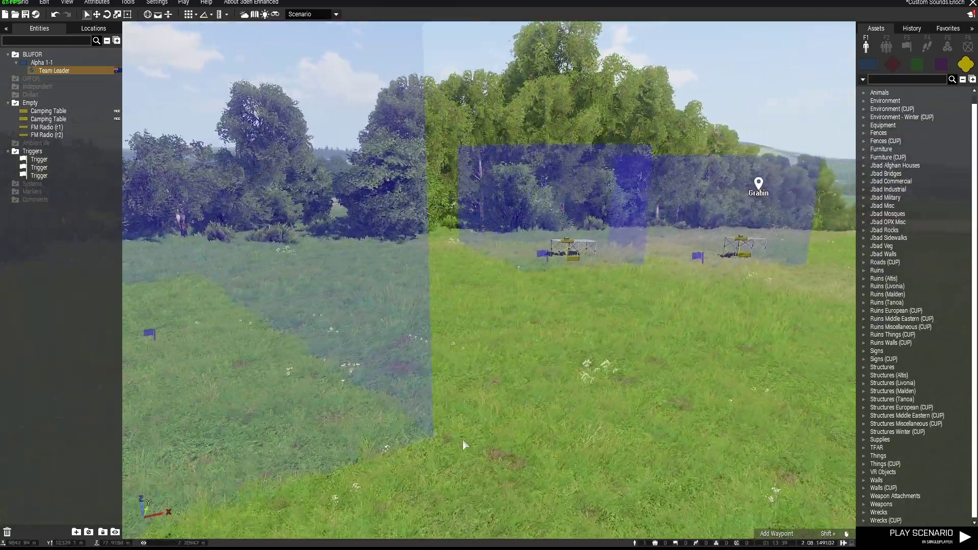
pyautogui.press('d')
pyautogui.press('w')
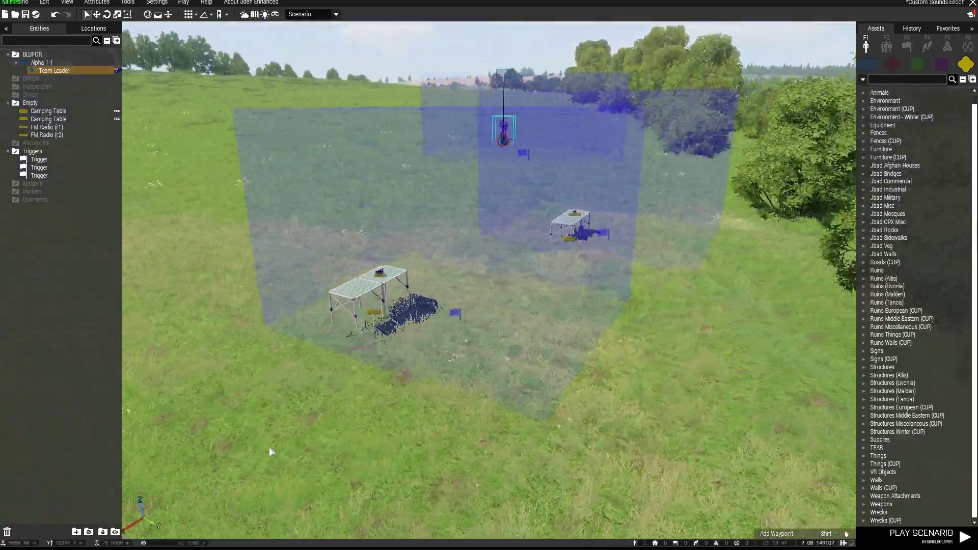
pyautogui.press('w')
pyautogui.press('a')
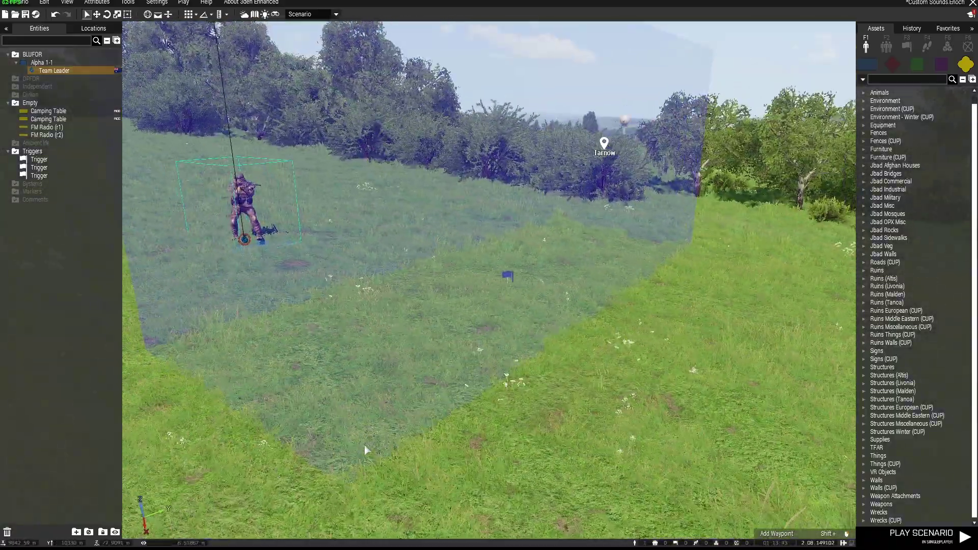